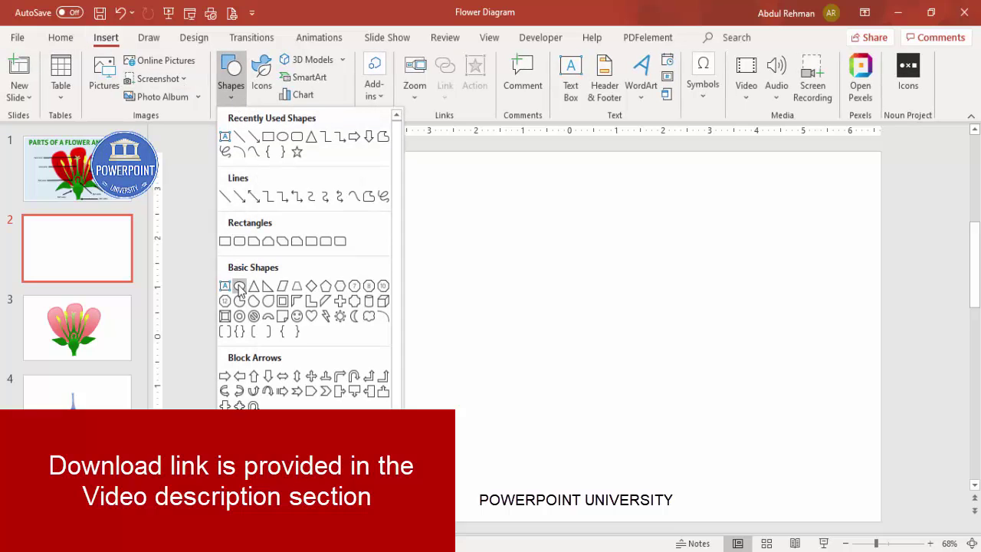
Draw a blue circle below the slide centre and remove its outline
{"action": "left_click", "coordinate": [239, 289]}
{"action": "left_click_drag", "start_coordinate": [541, 354], "coordinate": [596, 407]}
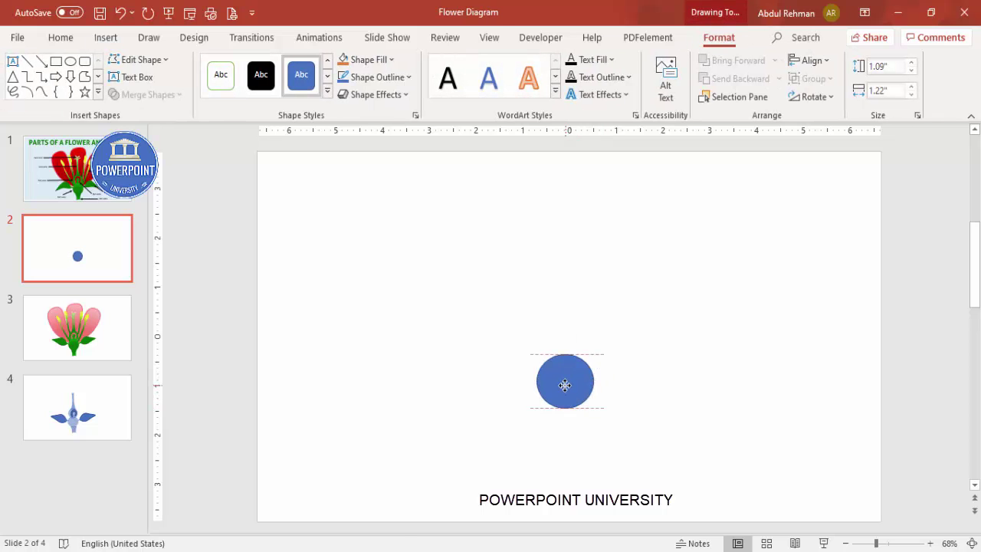
{"action": "left_click", "coordinate": [400, 78]}
{"action": "left_click", "coordinate": [390, 287]}
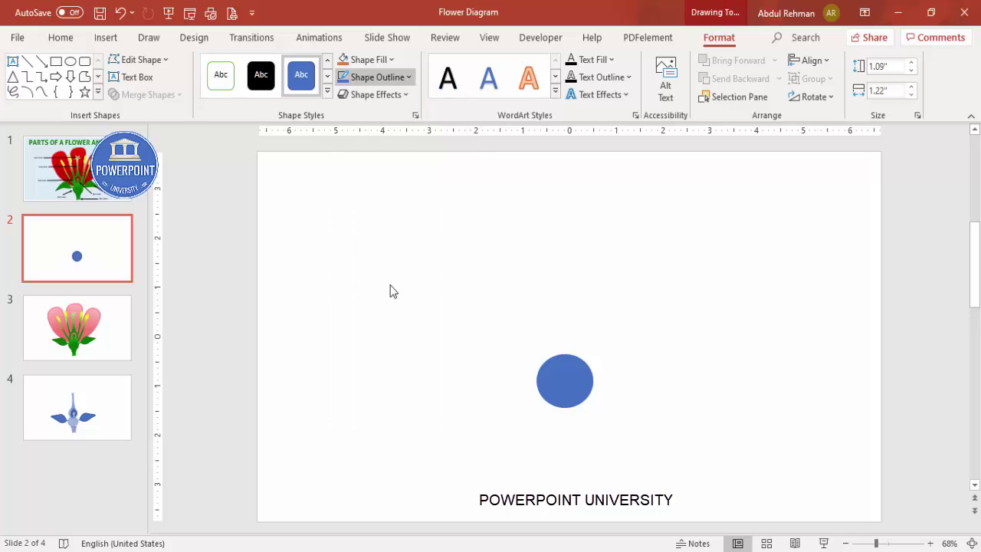
Set the circle's solid fill to 30% transparency in Format Shape
{"action": "right_click", "coordinate": [574, 375]}
{"action": "left_click", "coordinate": [639, 511]}
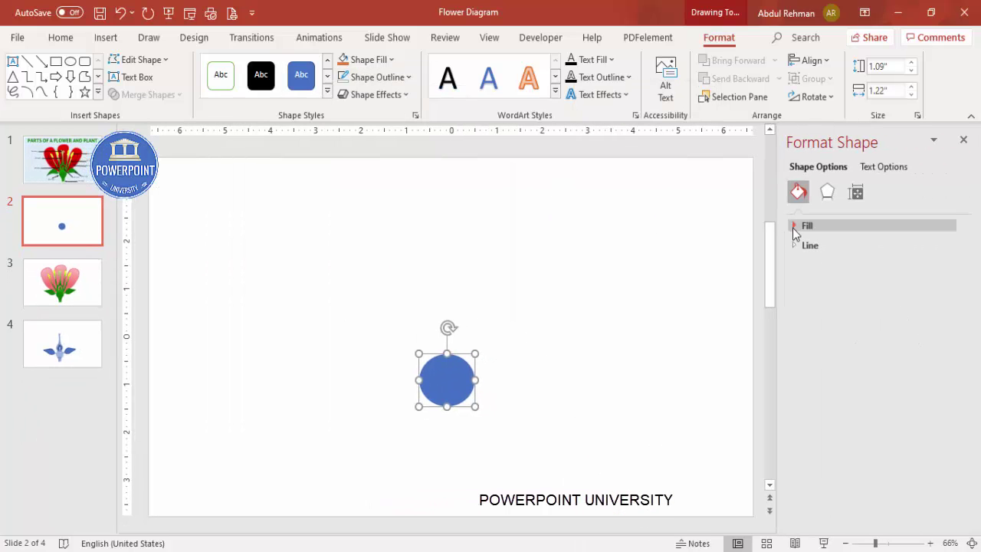
{"action": "left_click", "coordinate": [800, 226]}
{"action": "left_click_drag", "start_coordinate": [866, 381], "coordinate": [877, 382]}
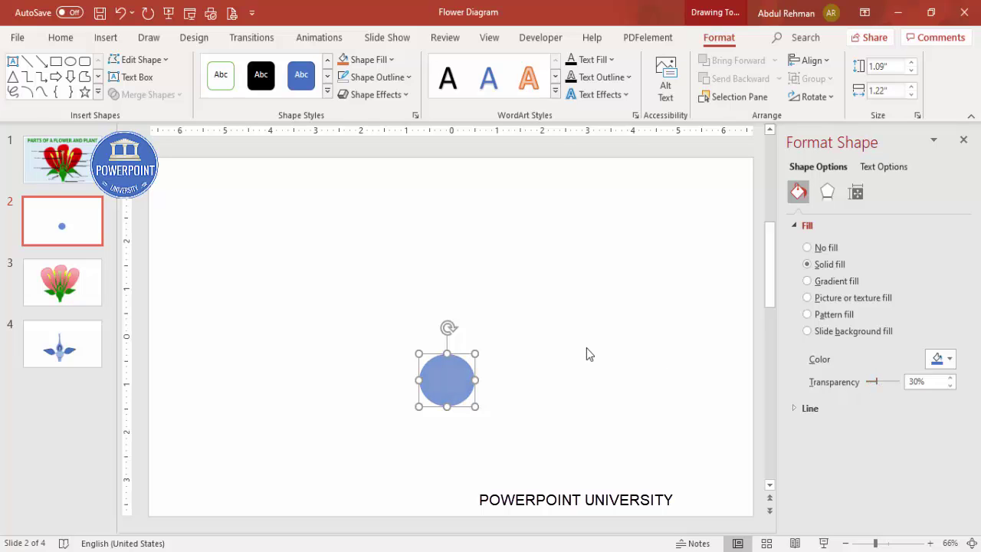
{"action": "left_click", "coordinate": [521, 370]}
{"action": "left_click", "coordinate": [108, 38]}
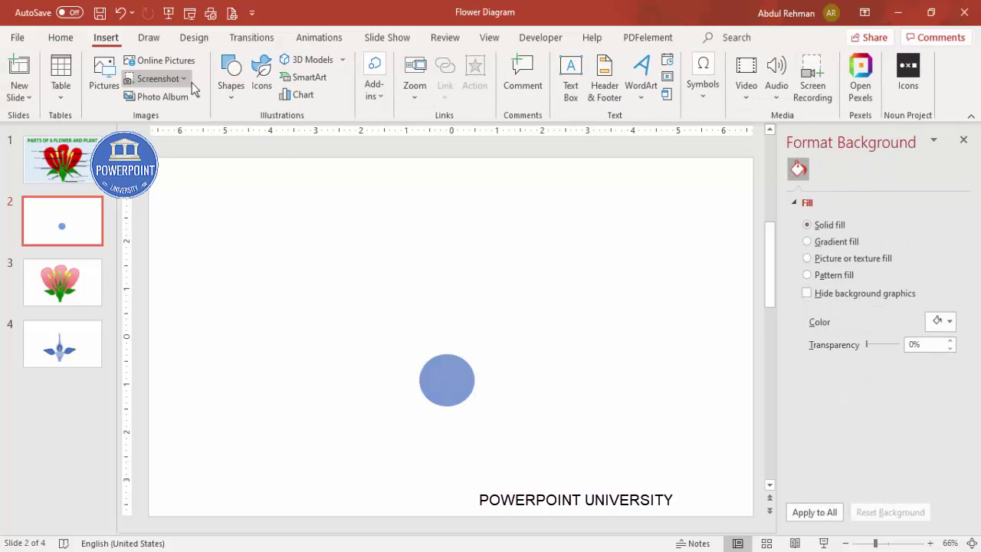
{"action": "left_click", "coordinate": [230, 76]}
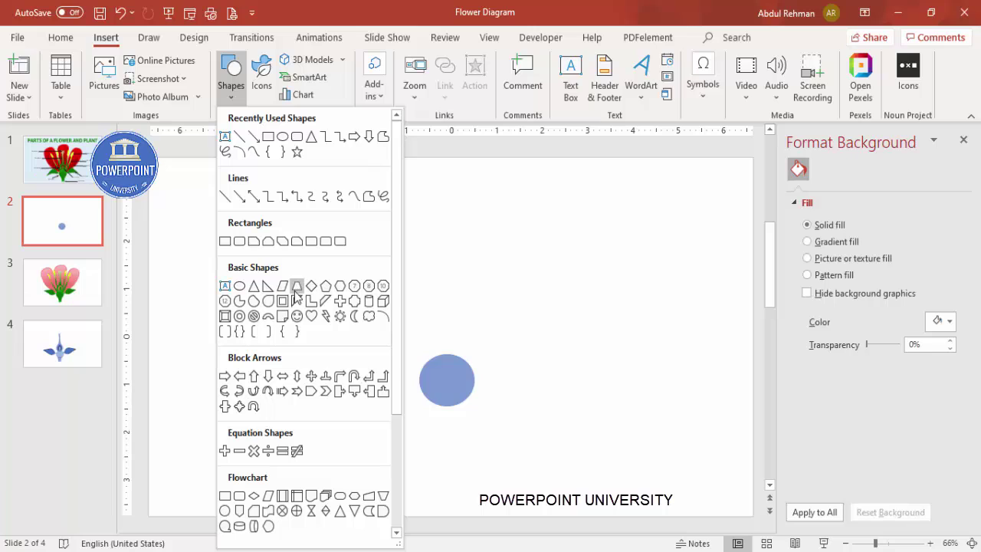
Draw a trapezoid below the circle with no outline and 34% transparency
{"action": "left_click", "coordinate": [296, 287]}
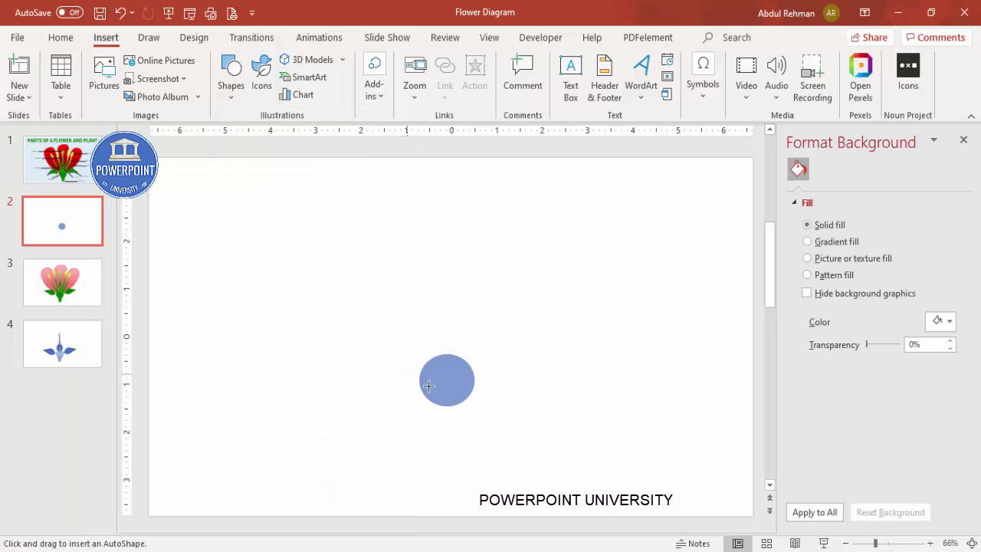
{"action": "left_click_drag", "start_coordinate": [431, 399], "coordinate": [467, 444]}
{"action": "left_click", "coordinate": [391, 77]}
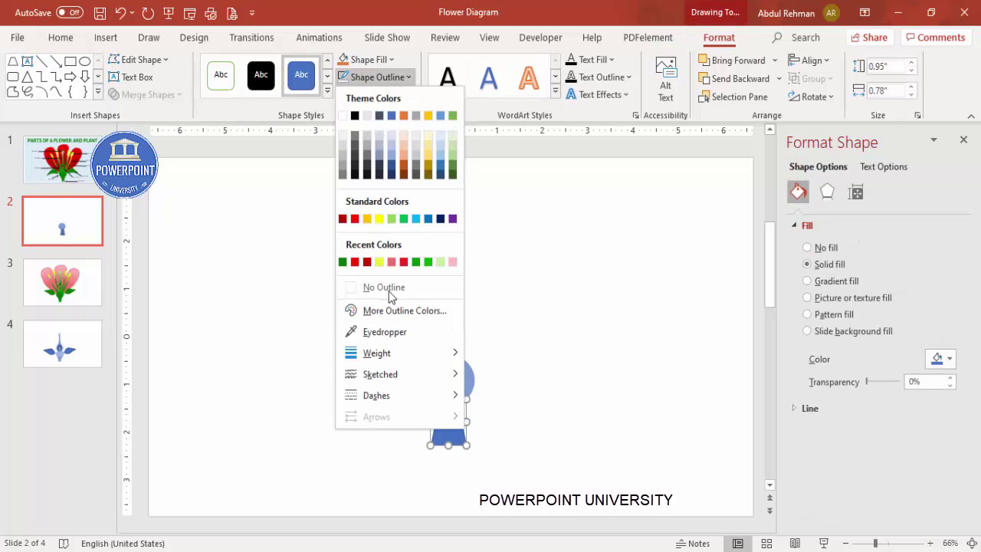
{"action": "left_click", "coordinate": [387, 288]}
{"action": "left_click_drag", "start_coordinate": [867, 382], "coordinate": [877, 382]}
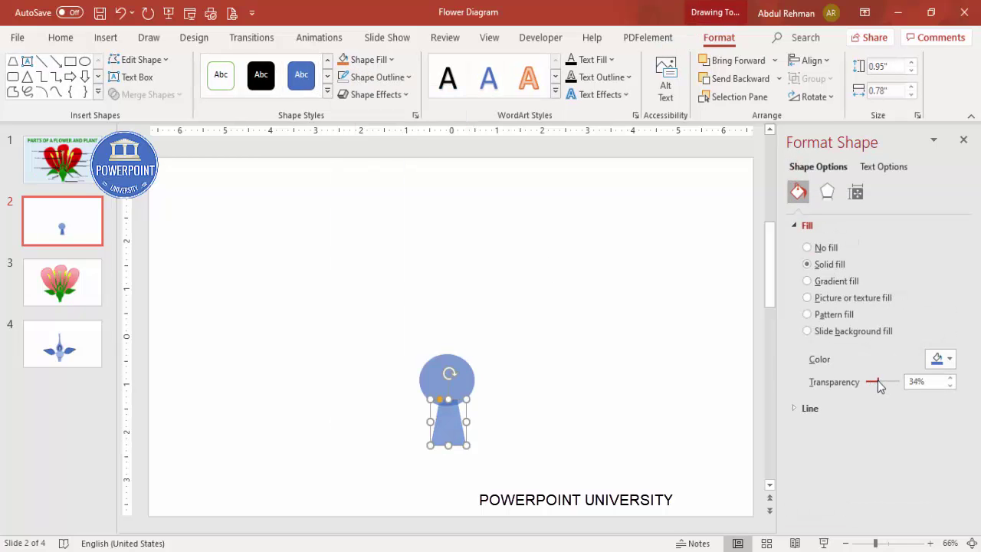
Flip the trapezoid vertically and nudge it up against the circle
{"action": "left_click", "coordinate": [812, 96]}
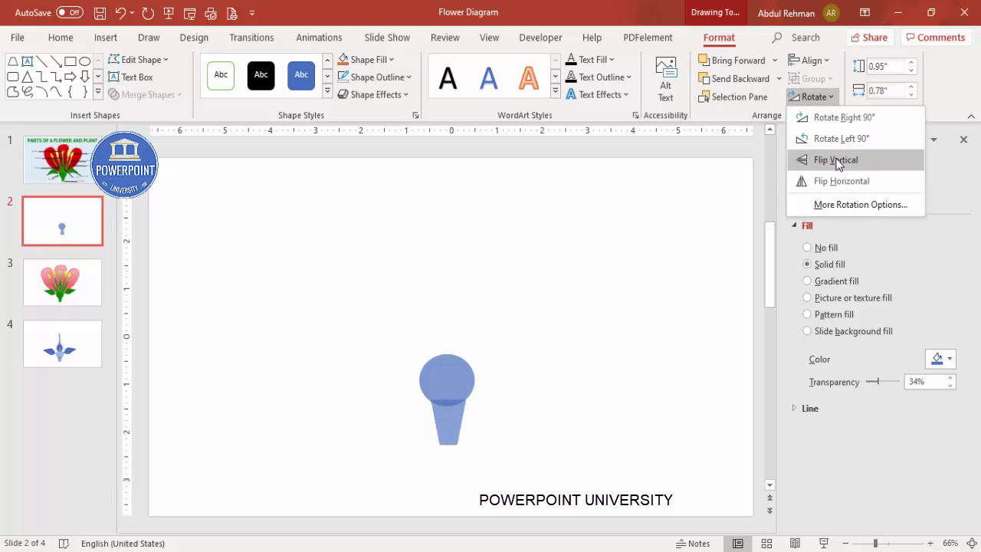
{"action": "left_click", "coordinate": [835, 159]}
{"action": "left_click_drag", "start_coordinate": [448, 420], "coordinate": [453, 416]}
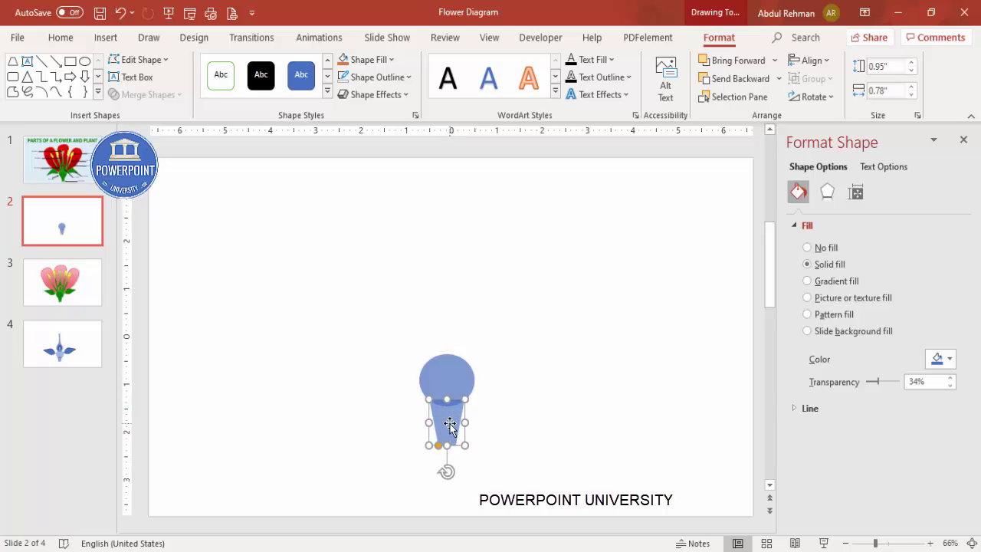
{"action": "right_click", "coordinate": [453, 420]}
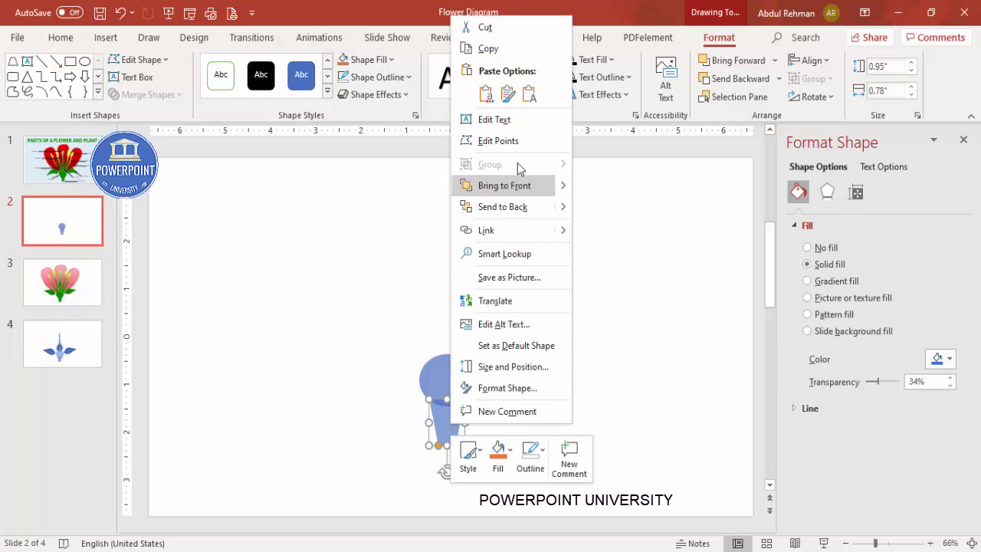
{"action": "key", "text": "Escape"}
Edit the trapezoid's corner points to curve both side edges inward into a flared stalk
{"action": "left_click", "coordinate": [888, 543]}
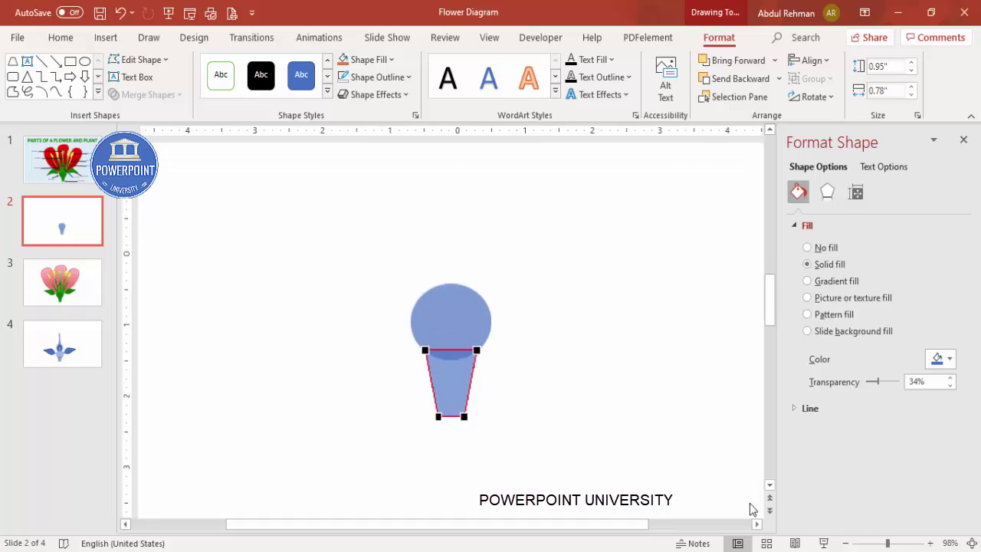
{"action": "left_click", "coordinate": [466, 416]}
{"action": "left_click_drag", "start_coordinate": [467, 392], "coordinate": [441, 390]}
{"action": "left_click", "coordinate": [477, 347]}
{"action": "left_click", "coordinate": [437, 416]}
{"action": "left_click", "coordinate": [425, 347]}
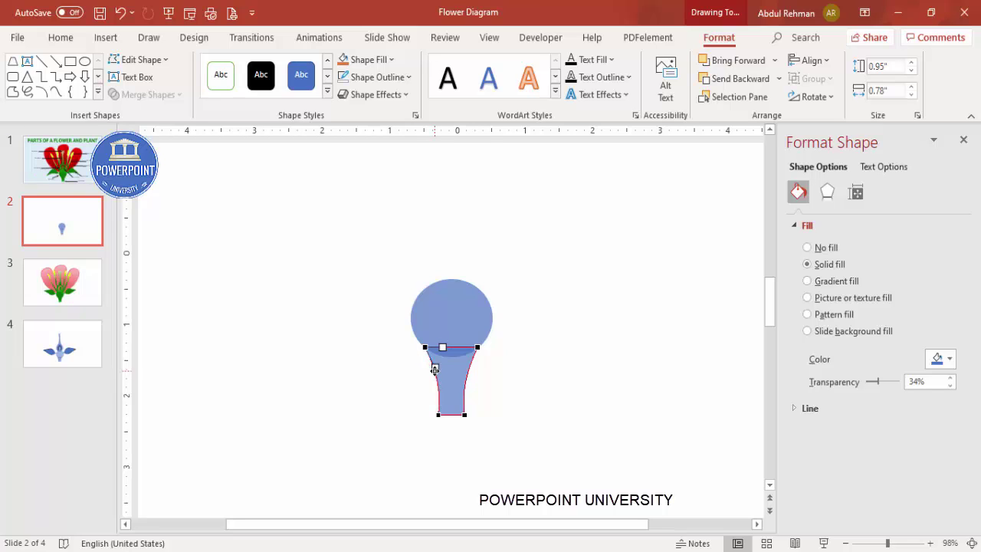
{"action": "left_click", "coordinate": [464, 414]}
{"action": "left_click", "coordinate": [439, 415]}
{"action": "left_click", "coordinate": [497, 413]}
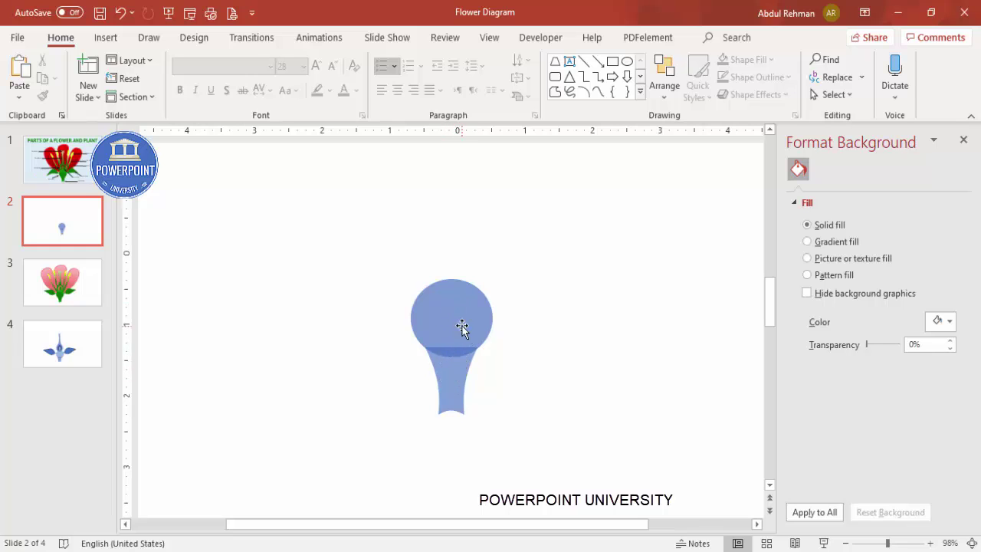
Move the circle and stalk near the slide bottom and centre them on the vertical guide
{"action": "left_click_drag", "start_coordinate": [465, 322], "coordinate": [475, 410]}
{"action": "left_click", "coordinate": [971, 543]}
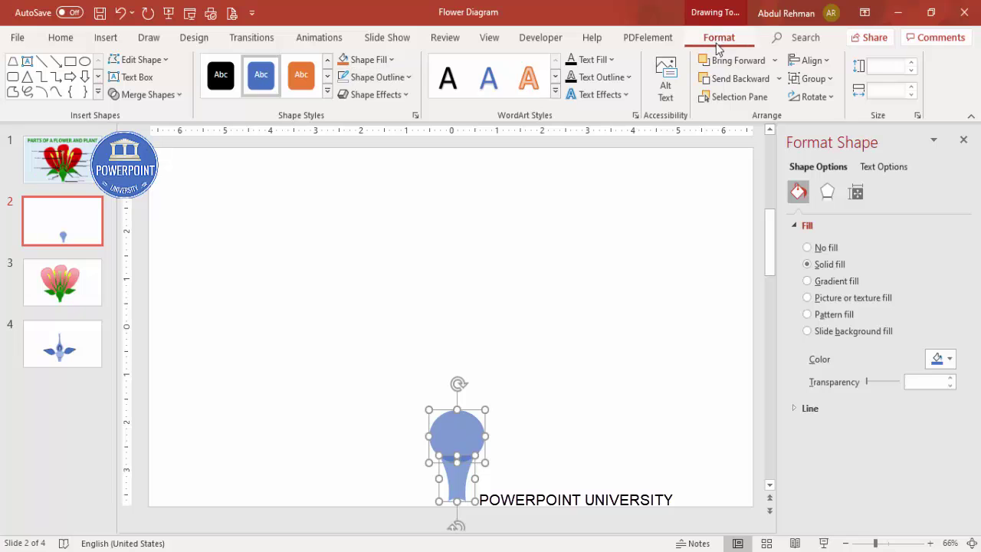
{"action": "left_click", "coordinate": [488, 40]}
{"action": "left_click", "coordinate": [322, 95]}
{"action": "left_click_drag", "start_coordinate": [455, 418], "coordinate": [459, 429]}
{"action": "left_click", "coordinate": [310, 94]}
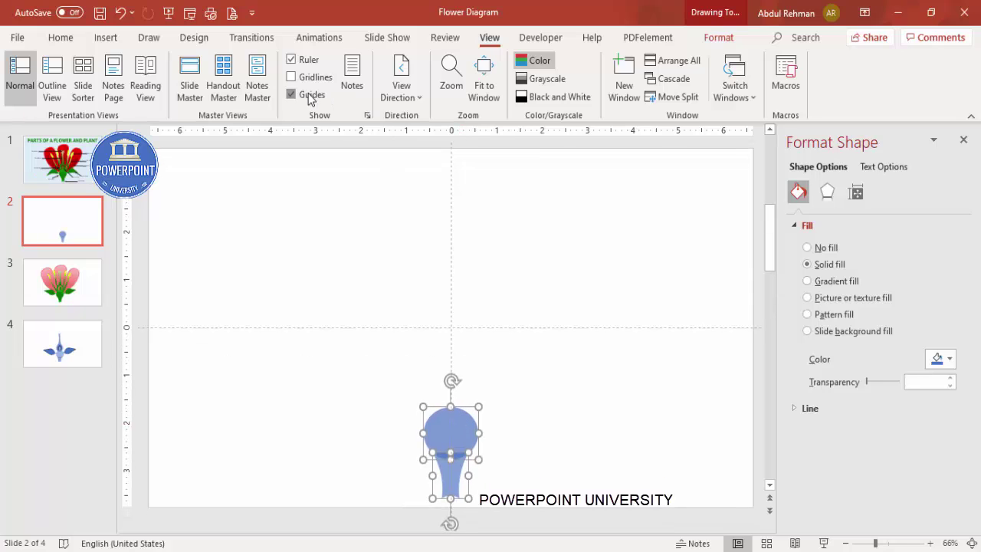
{"action": "left_click", "coordinate": [565, 399]}
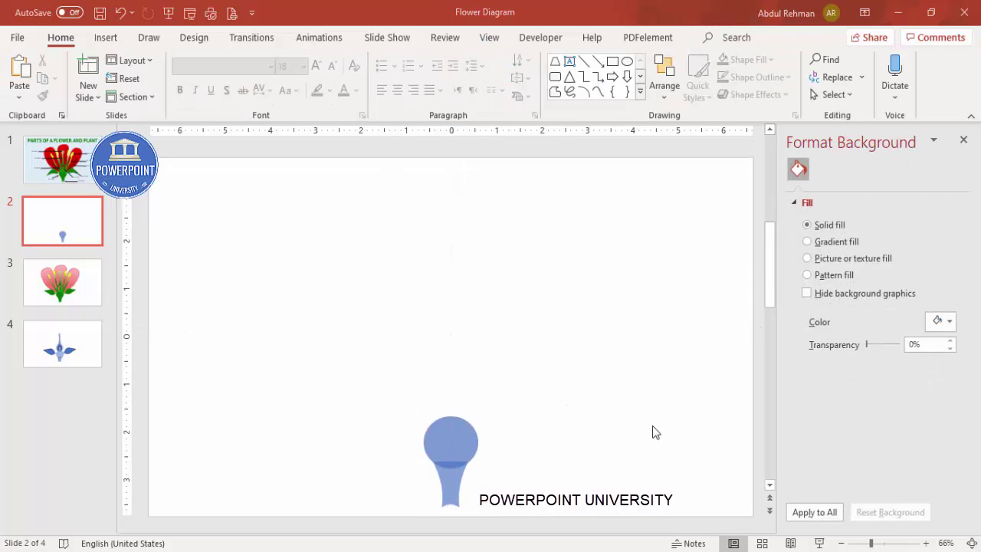
{"action": "left_click", "coordinate": [107, 38]}
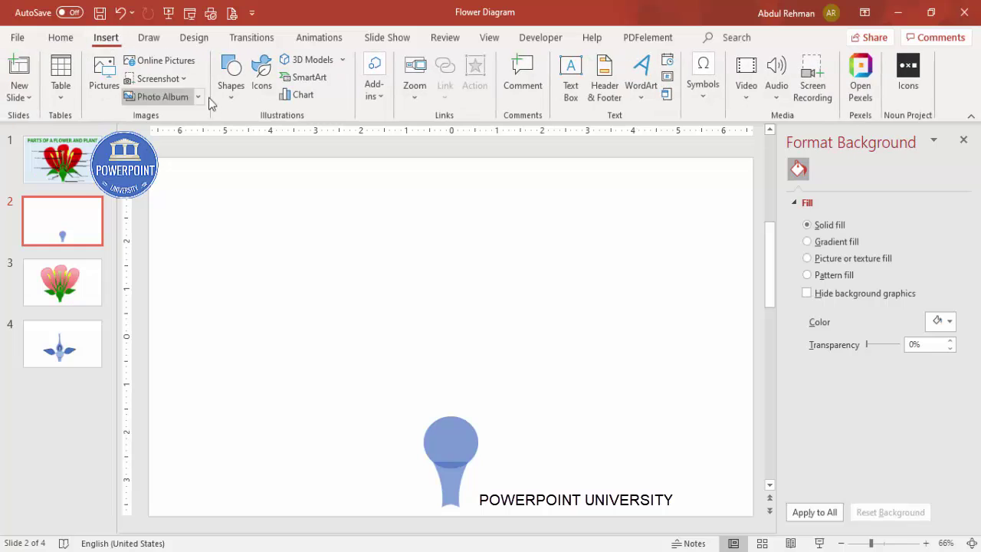
{"action": "left_click", "coordinate": [230, 80]}
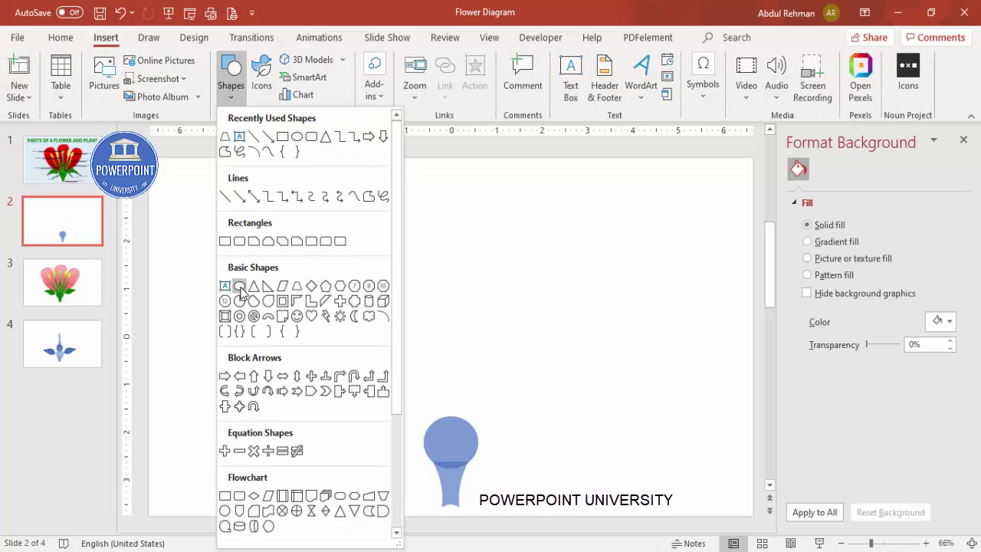
Draw a tall outline-free blue oval to the upper right
{"action": "left_click", "coordinate": [240, 288]}
{"action": "left_click_drag", "start_coordinate": [550, 294], "coordinate": [602, 382]}
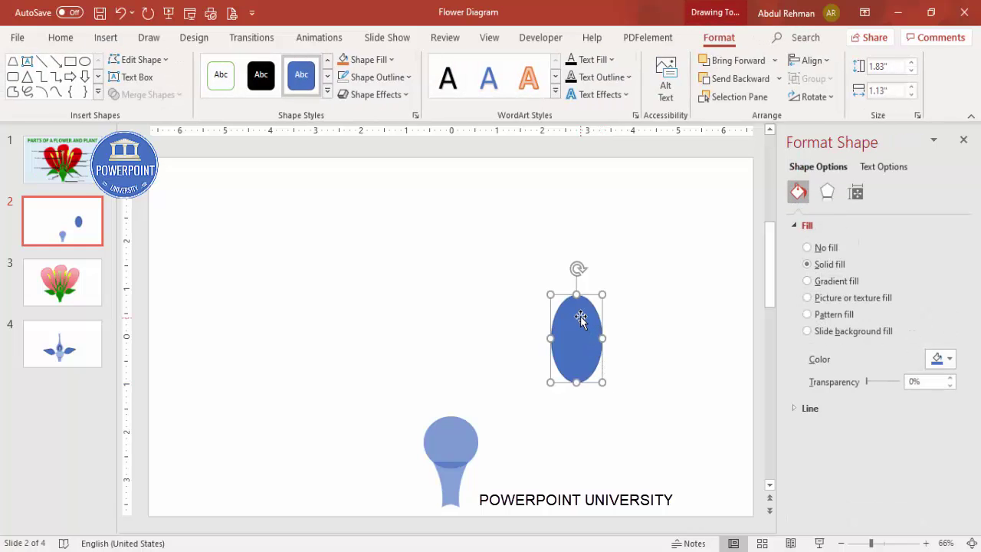
{"action": "left_click", "coordinate": [379, 77]}
{"action": "left_click", "coordinate": [387, 282]}
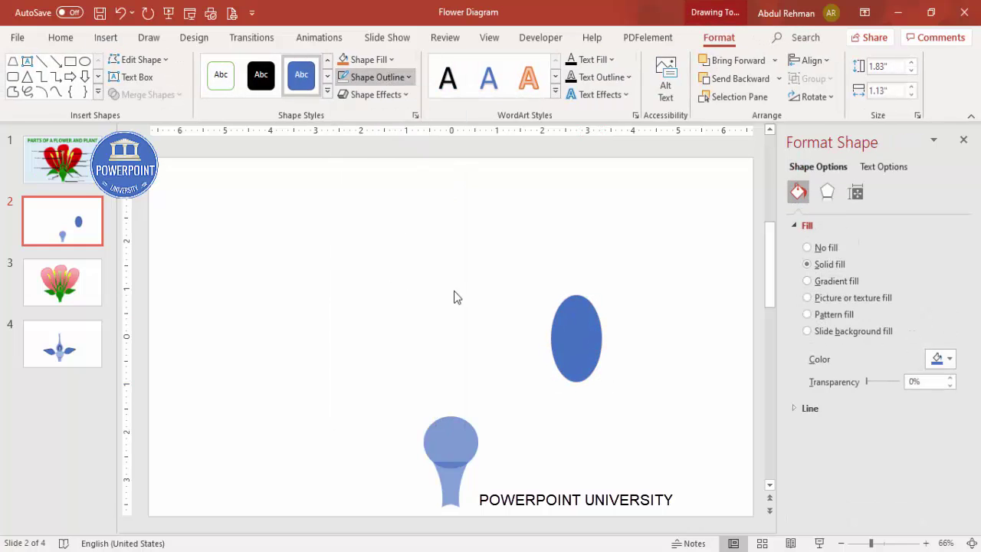
Edit the oval's points to sharpen its top into a teardrop petal
{"action": "left_click", "coordinate": [580, 317]}
{"action": "right_click", "coordinate": [580, 317]}
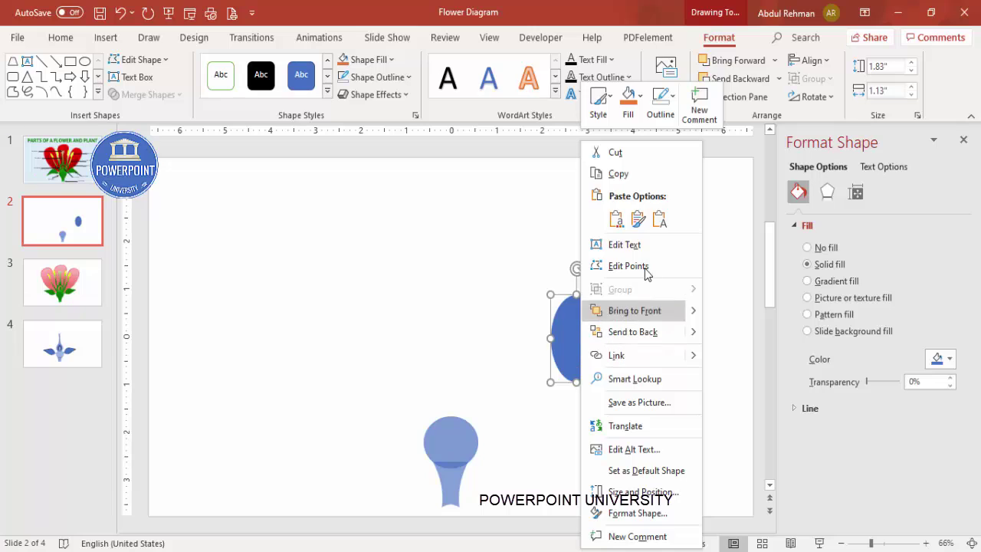
{"action": "left_click", "coordinate": [628, 266]}
{"action": "left_click_drag", "start_coordinate": [592, 294], "coordinate": [582, 295]}
{"action": "left_click", "coordinate": [551, 340]}
{"action": "left_click_drag", "start_coordinate": [551, 315], "coordinate": [612, 298]}
{"action": "left_click", "coordinate": [600, 337]}
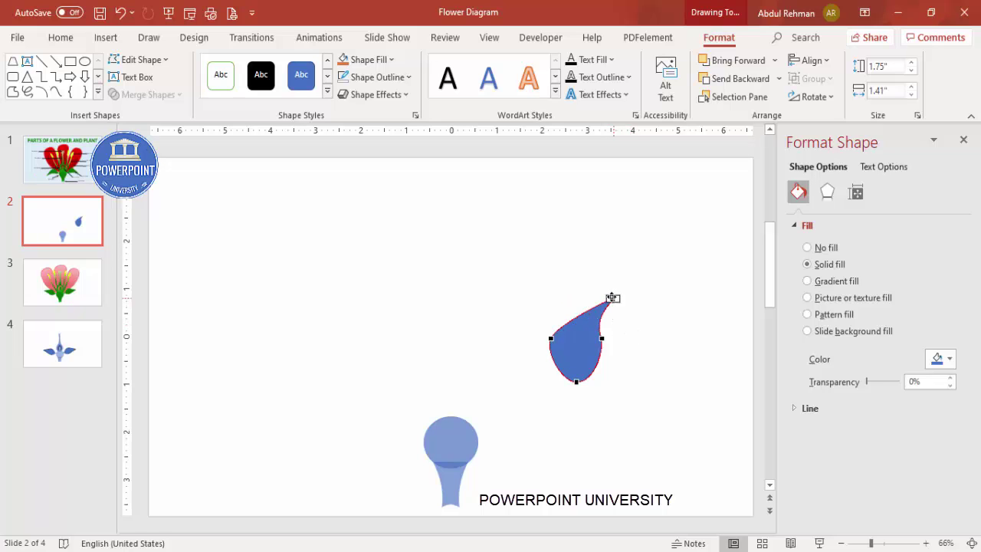
{"action": "left_click", "coordinate": [579, 348]}
{"action": "left_click", "coordinate": [599, 311]}
Tilt a copy of the leaf, flip it horizontally, and place it left of the disc
{"action": "left_click", "coordinate": [596, 314]}
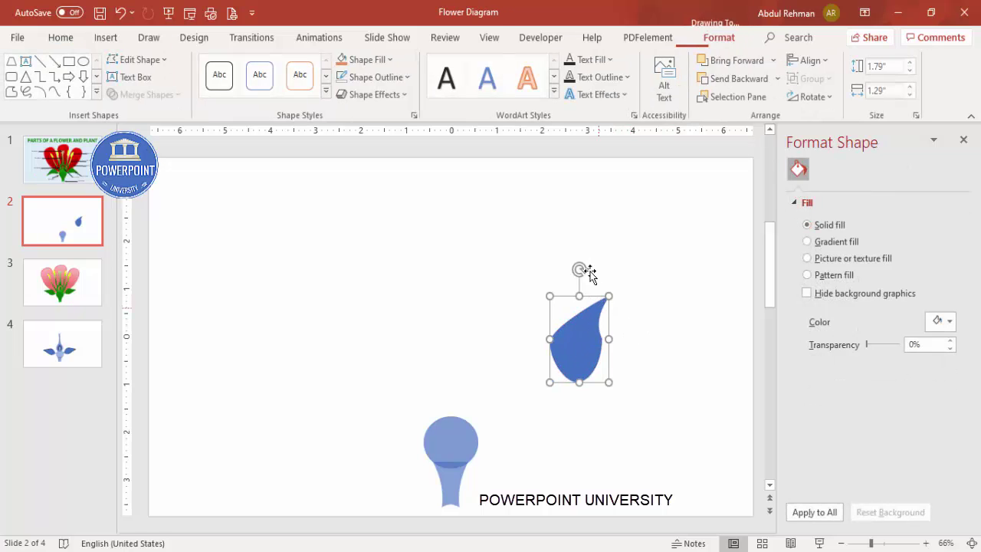
{"action": "left_click_drag", "start_coordinate": [580, 270], "coordinate": [361, 444]}
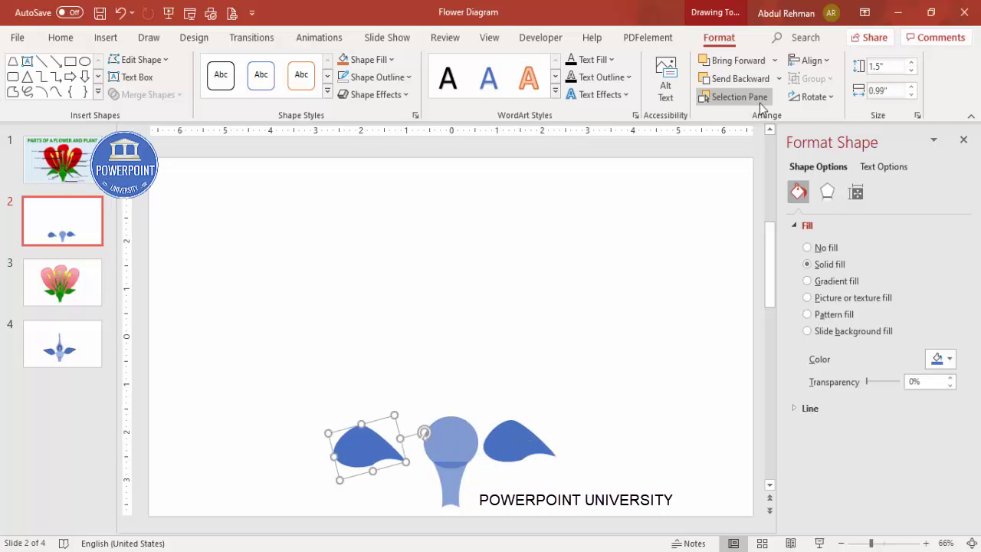
{"action": "left_click", "coordinate": [815, 98]}
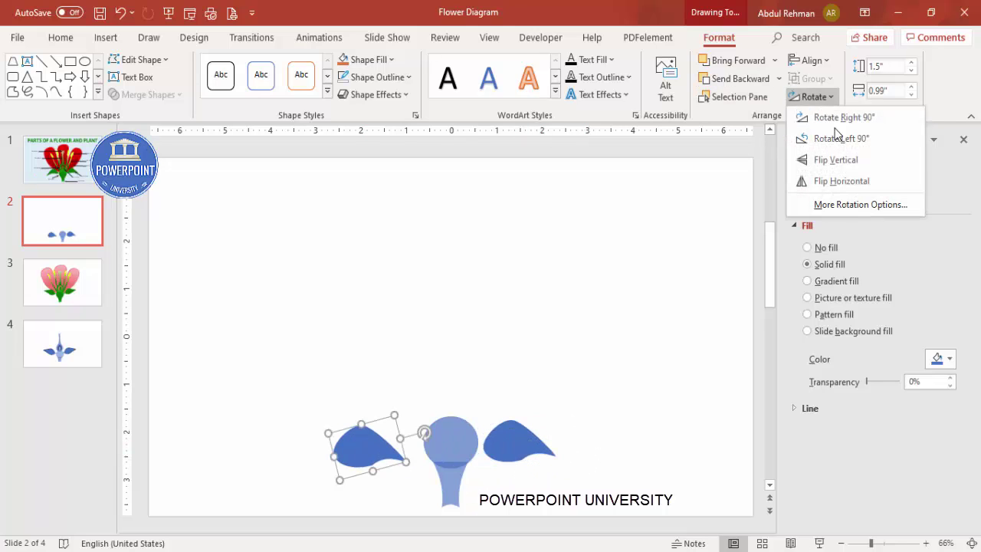
{"action": "left_click", "coordinate": [841, 181]}
{"action": "left_click_drag", "start_coordinate": [372, 452], "coordinate": [390, 447]}
{"action": "left_click", "coordinate": [879, 546]}
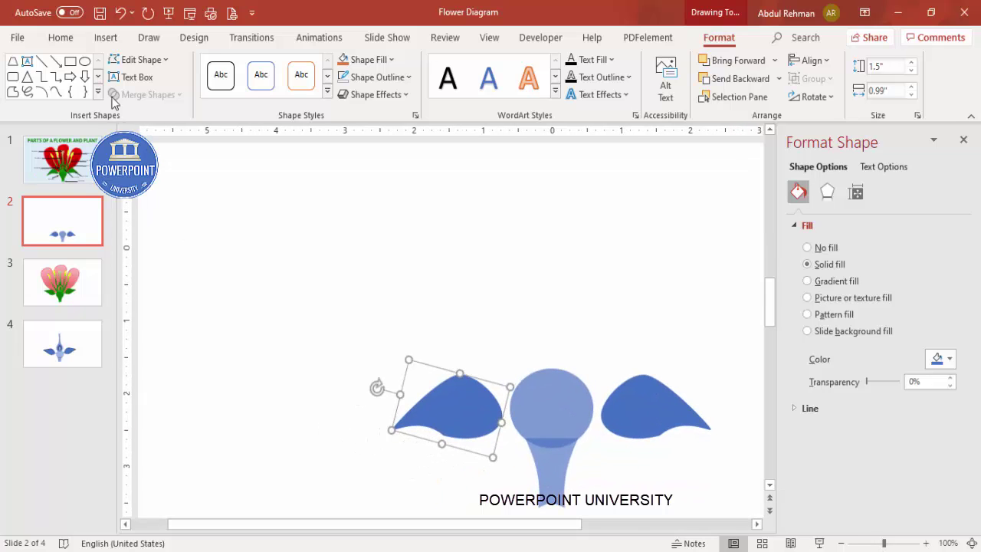
{"action": "left_click", "coordinate": [550, 432]}
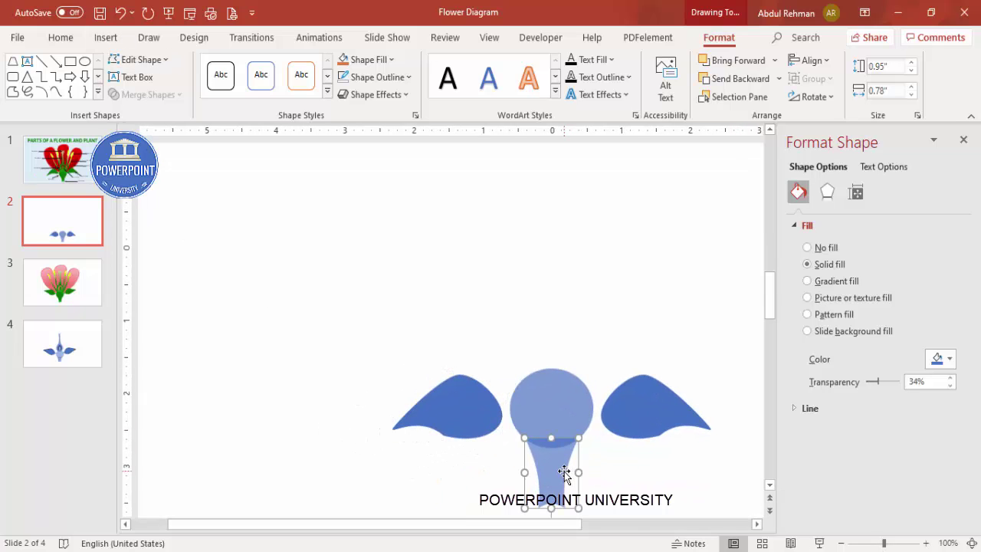
Shrink copies of the stem into short connectors linking the disc to the left and right leaves
{"action": "scroll", "coordinate": [564, 471], "scroll_direction": "down", "scroll_amount": 1}
{"action": "scroll", "coordinate": [564, 471], "scroll_direction": "right", "scroll_amount": 2}
{"action": "scroll", "coordinate": [490, 467], "scroll_direction": "up", "scroll_amount": 1}
{"action": "left_click_drag", "start_coordinate": [456, 452], "coordinate": [388, 258]}
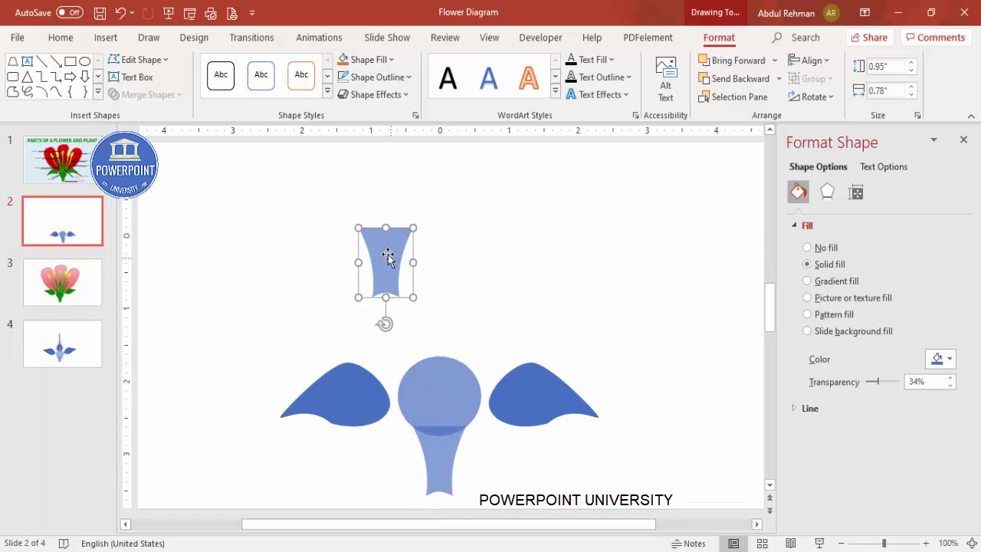
{"action": "left_click_drag", "start_coordinate": [412, 299], "coordinate": [397, 396]}
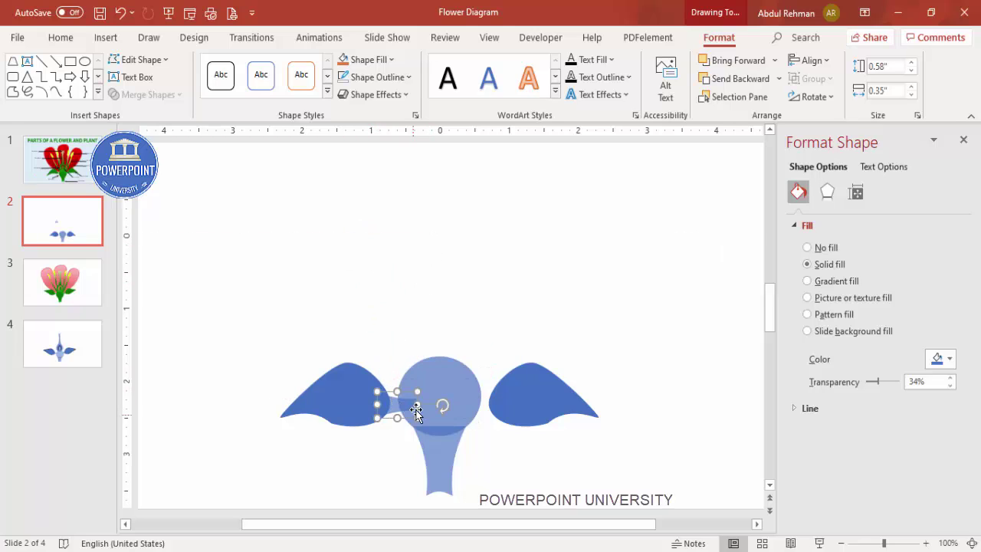
{"action": "left_click", "coordinate": [405, 416]}
{"action": "left_click_drag", "start_coordinate": [399, 405], "coordinate": [422, 388]}
{"action": "left_click_drag", "start_coordinate": [495, 379], "coordinate": [491, 400]}
{"action": "left_click", "coordinate": [563, 335]}
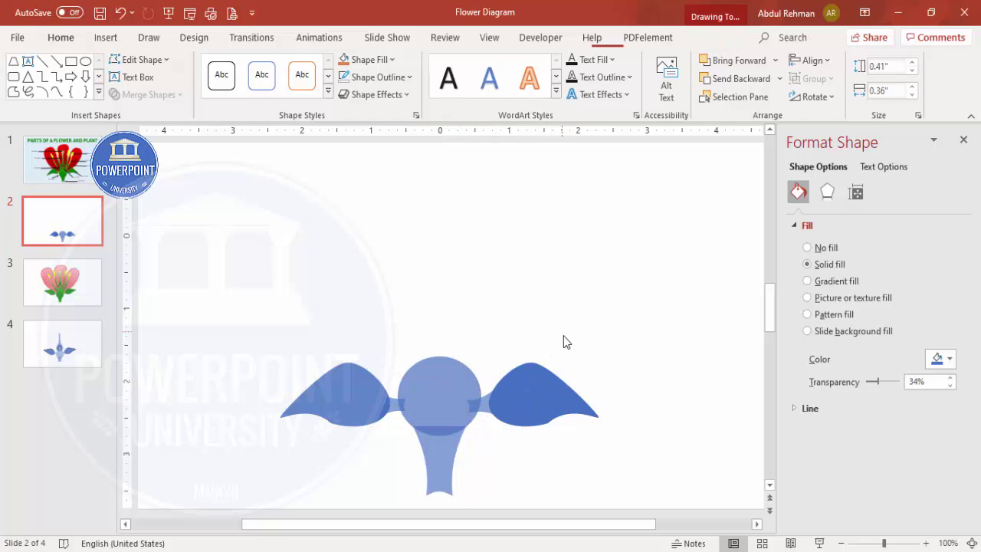
{"action": "left_click", "coordinate": [972, 543]}
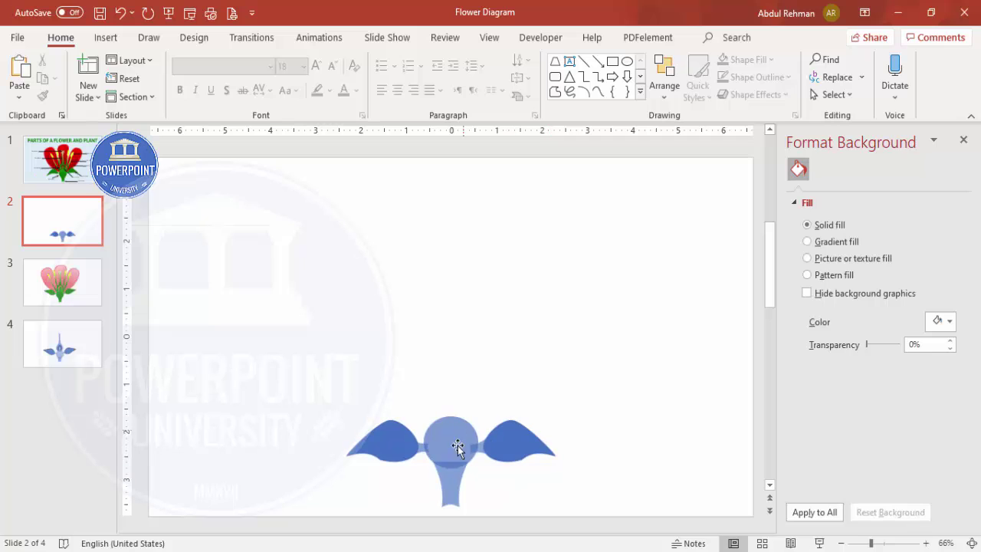
Copy the stem above the disc, flip it vertically, and stretch it into a tall pistil
{"action": "left_click", "coordinate": [459, 486]}
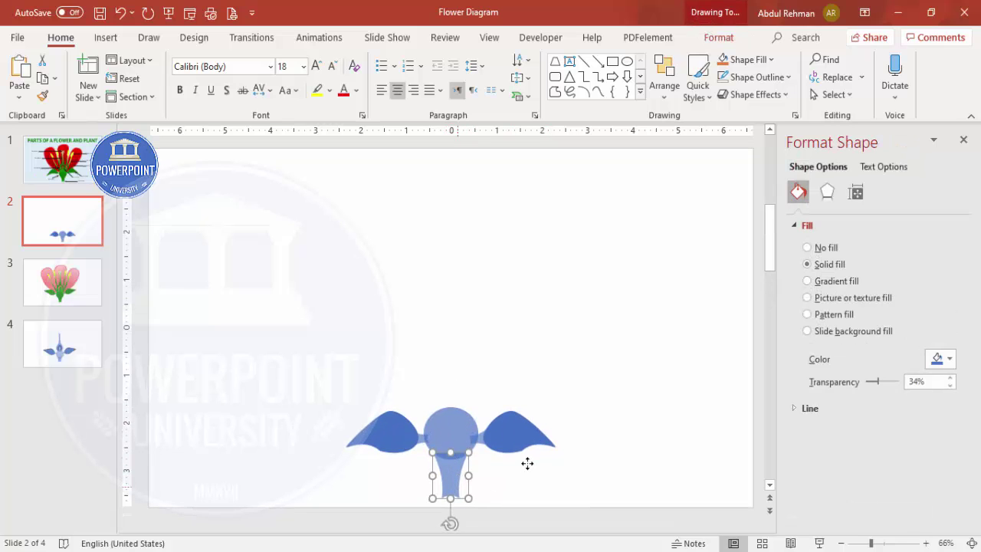
{"action": "left_click_drag", "start_coordinate": [458, 479], "coordinate": [449, 376]}
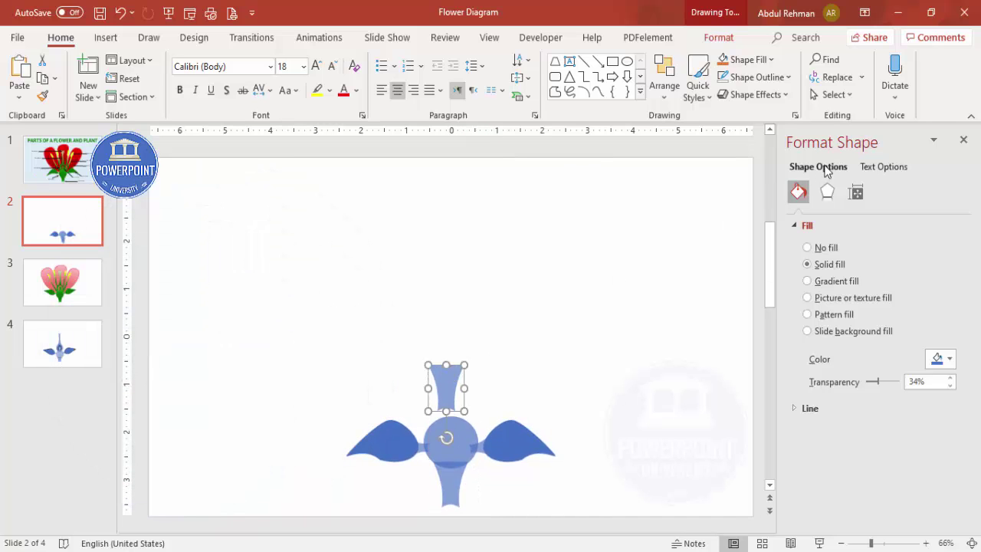
{"action": "left_click", "coordinate": [831, 95]}
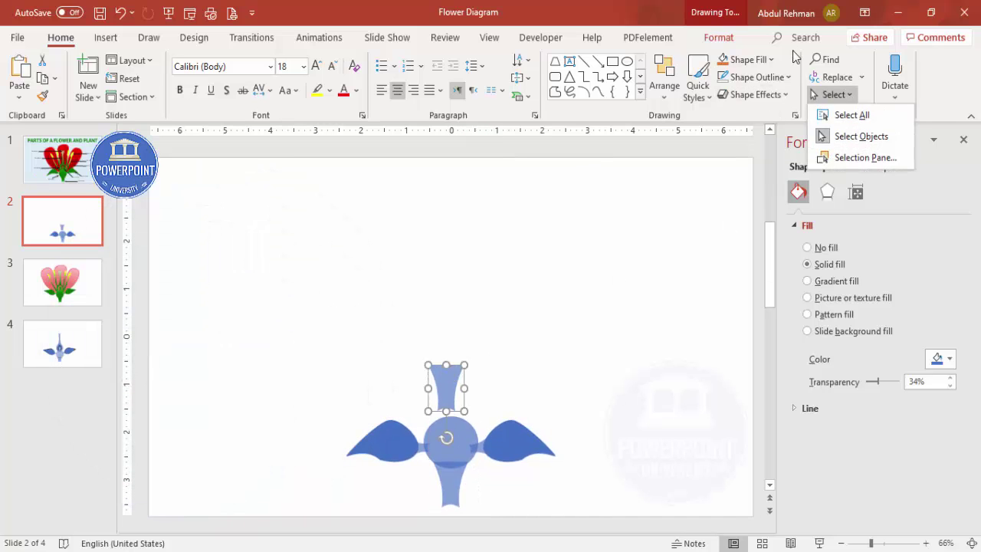
{"action": "left_click", "coordinate": [732, 38]}
{"action": "left_click", "coordinate": [810, 96]}
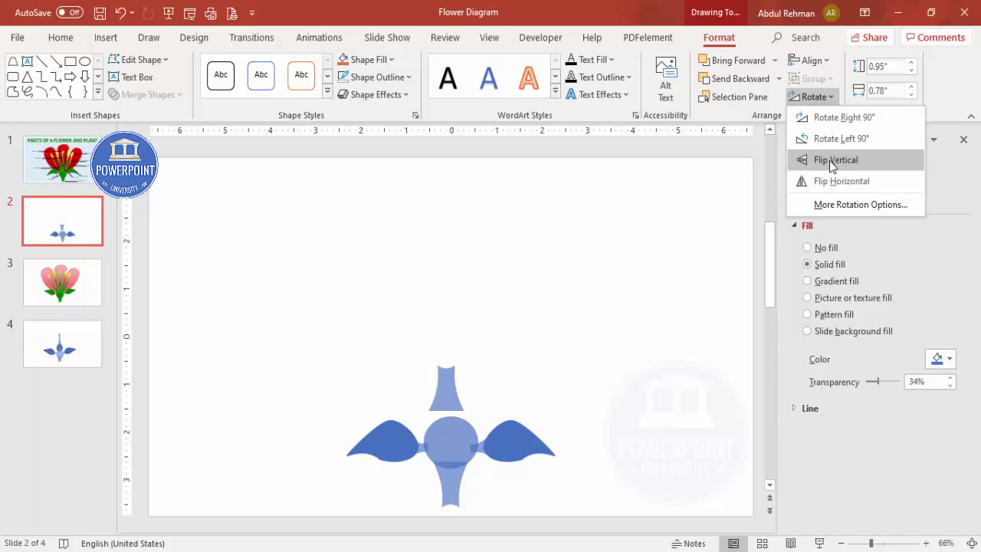
{"action": "left_click", "coordinate": [828, 160]}
{"action": "left_click_drag", "start_coordinate": [446, 365], "coordinate": [453, 342]}
{"action": "left_click", "coordinate": [522, 379]}
Duplicate the central disc onto the pistil's base
{"action": "left_click", "coordinate": [456, 429]}
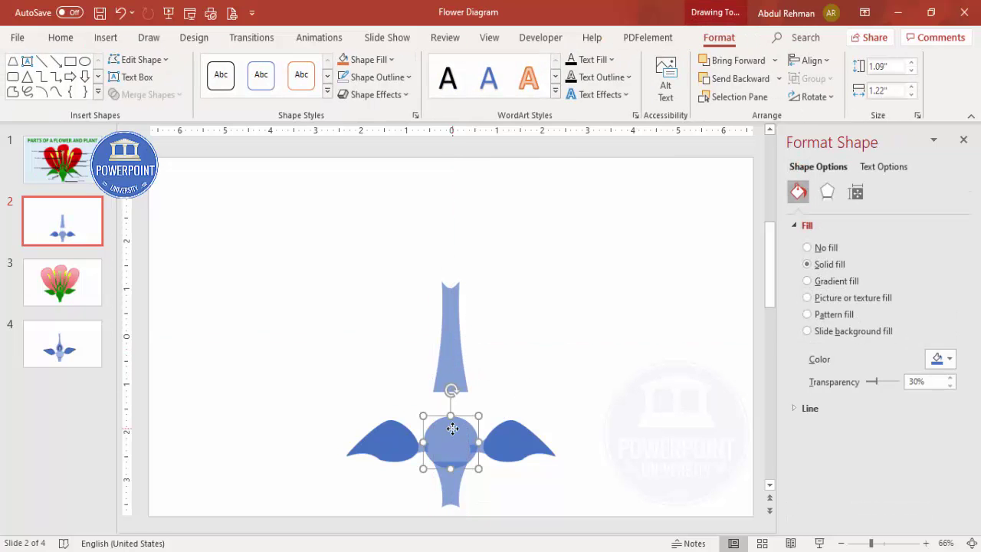
{"action": "left_click_drag", "start_coordinate": [454, 433], "coordinate": [444, 403]}
{"action": "left_click", "coordinate": [453, 343]}
Shift the pistil and upper circle together slightly right to line them up
{"action": "left_click_drag", "start_coordinate": [453, 345], "coordinate": [445, 340]}
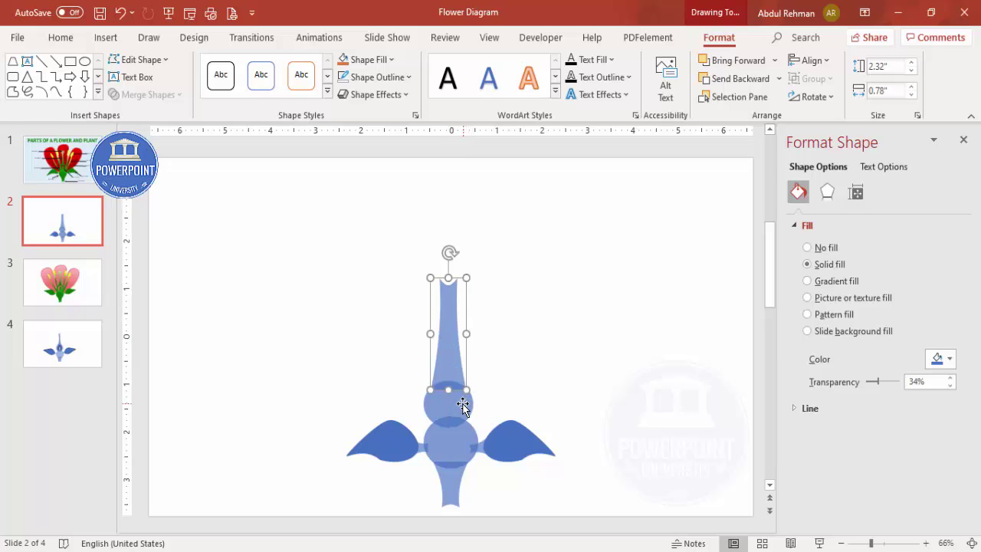
{"action": "left_click", "coordinate": [462, 405], "text": "shift"}
{"action": "left_click_drag", "start_coordinate": [460, 399], "coordinate": [462, 398]}
{"action": "left_click", "coordinate": [475, 394]}
Adjust the pistil's bottom and top vertices in point-editing mode
{"action": "left_click", "coordinate": [454, 341]}
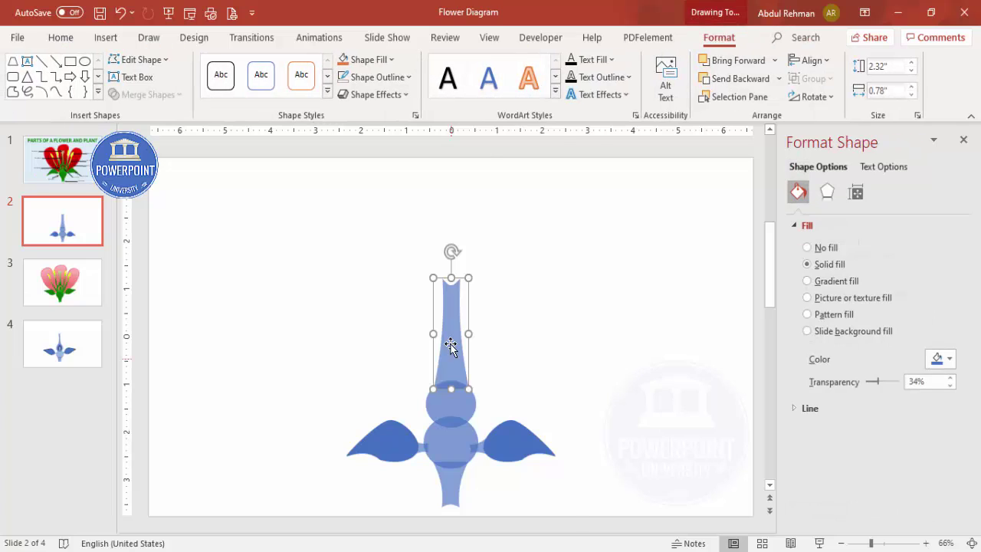
{"action": "right_click", "coordinate": [450, 343]}
{"action": "left_click", "coordinate": [510, 314]}
{"action": "left_click", "coordinate": [435, 388]}
{"action": "left_click", "coordinate": [468, 389]}
{"action": "left_click", "coordinate": [457, 291]}
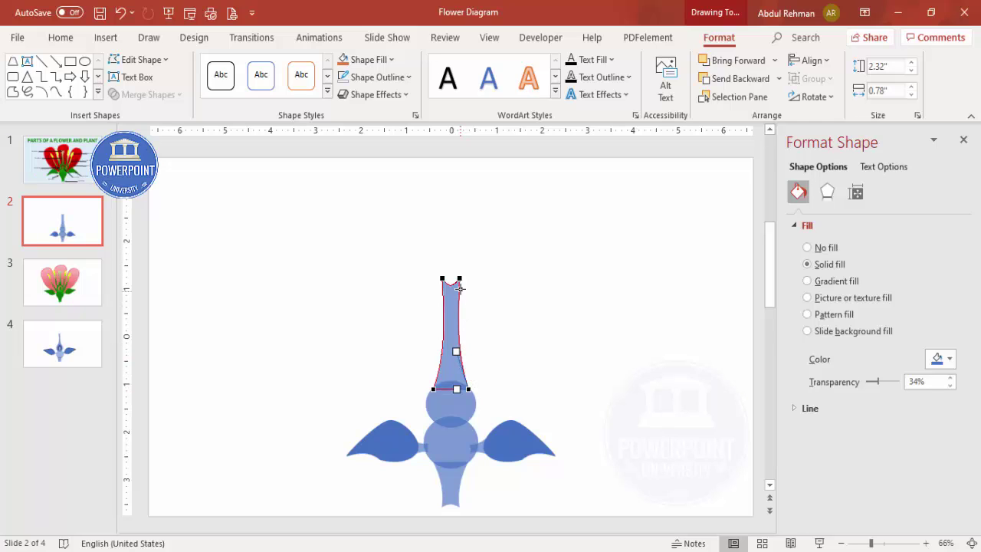
{"action": "left_click", "coordinate": [445, 287]}
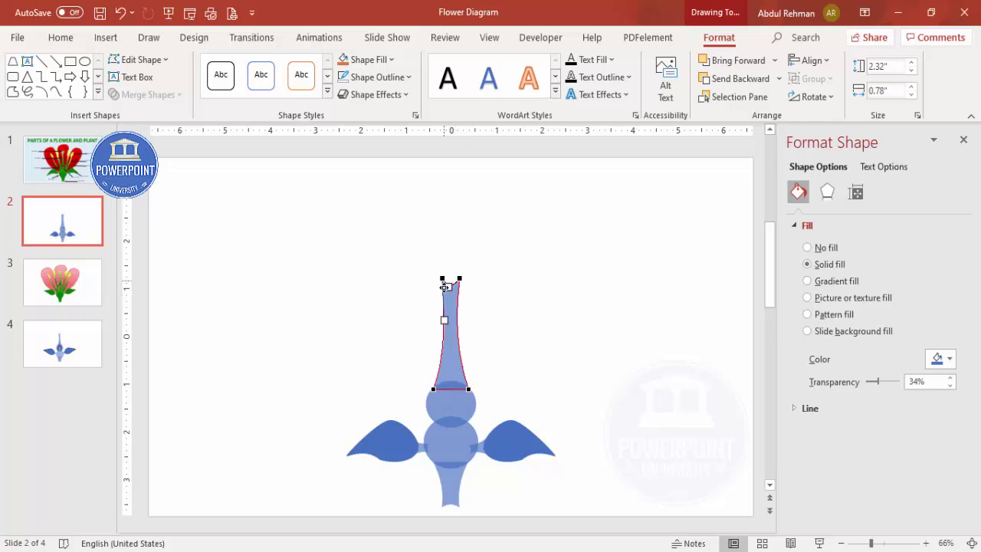
{"action": "left_click", "coordinate": [520, 356]}
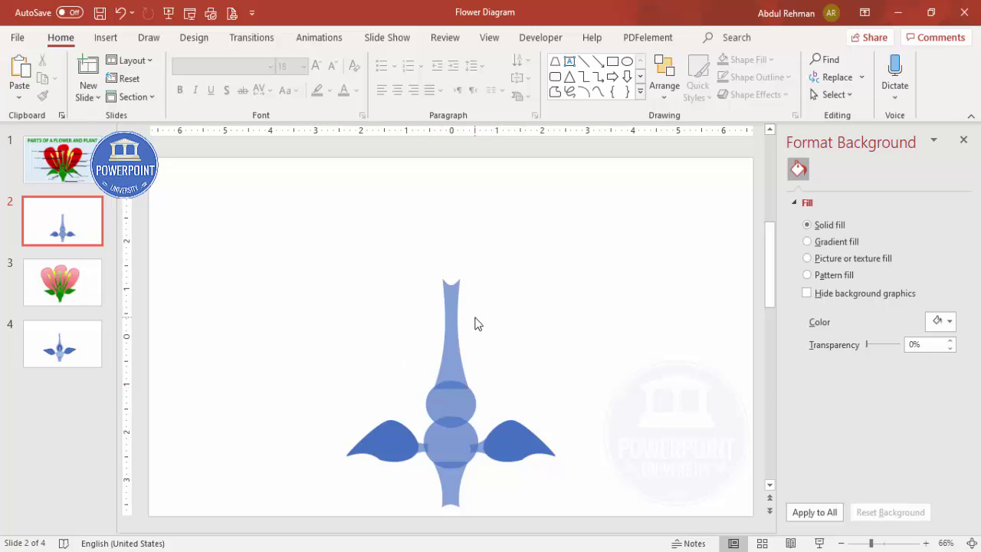
Union the central disc with the lower stem and set transparency to 0%
{"action": "left_click", "coordinate": [451, 443]}
{"action": "left_click", "coordinate": [460, 490], "text": "shift"}
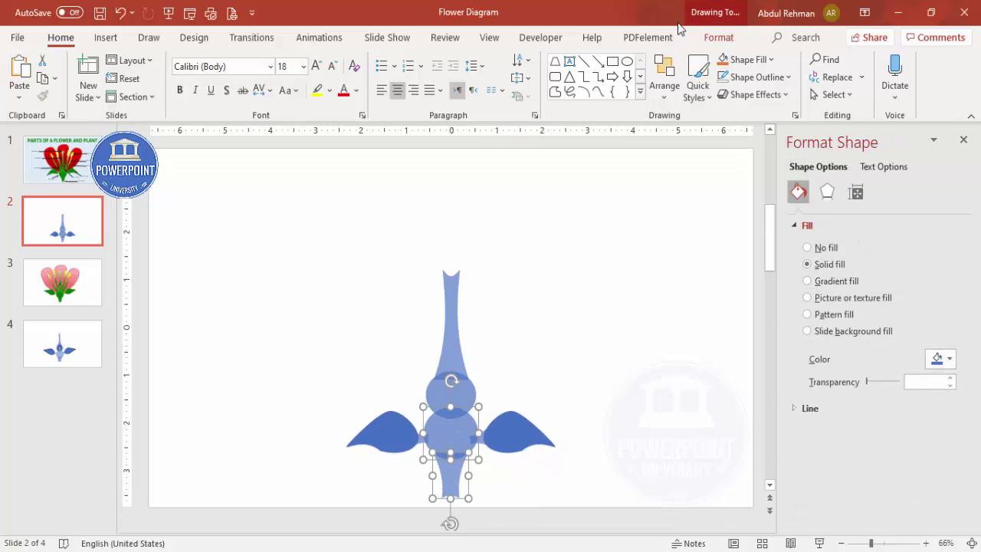
{"action": "left_click", "coordinate": [718, 37]}
{"action": "left_click", "coordinate": [147, 95]}
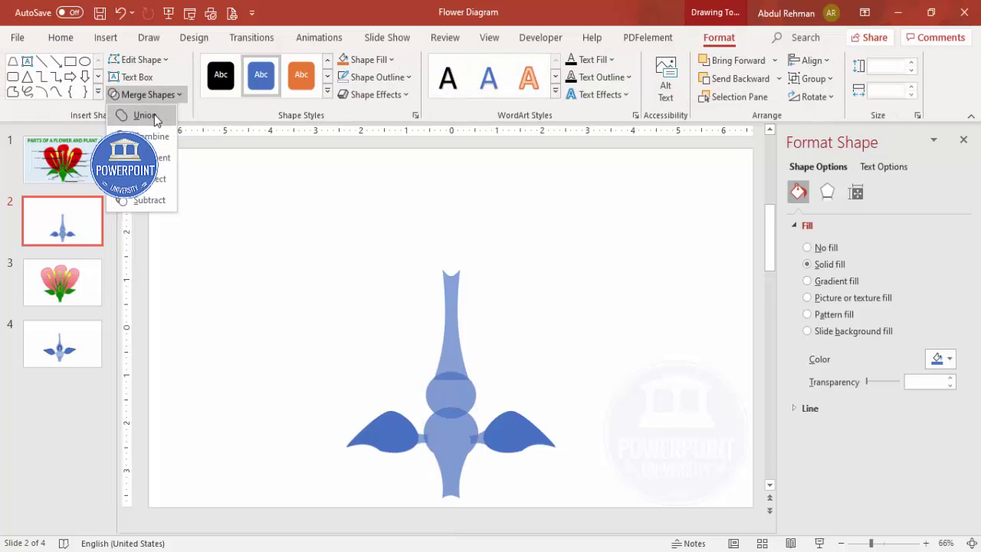
{"action": "left_click", "coordinate": [145, 114]}
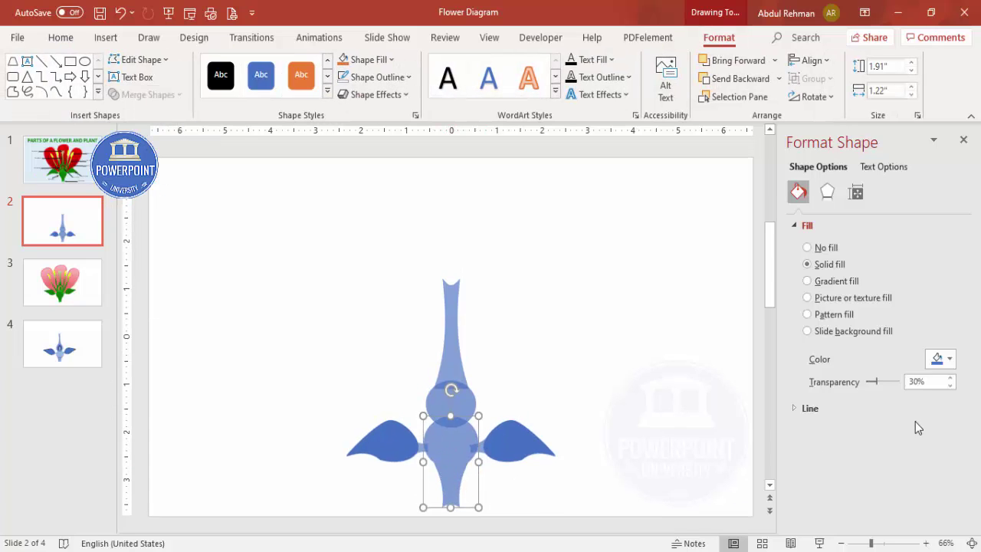
{"action": "left_click_drag", "start_coordinate": [879, 387], "coordinate": [846, 390]}
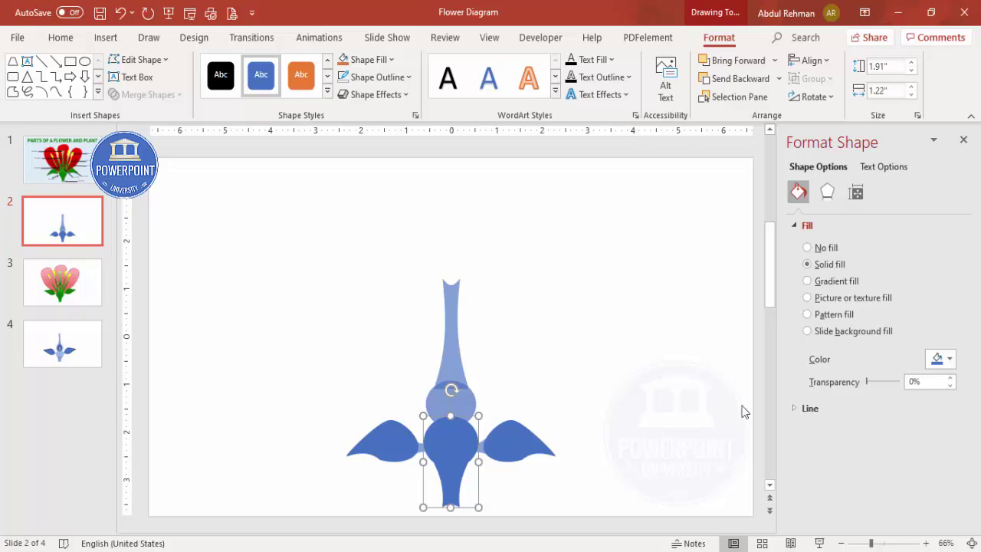
{"action": "left_click", "coordinate": [565, 419]}
Union the right leaf with its connector and make it fully opaque
{"action": "left_click", "coordinate": [484, 448]}
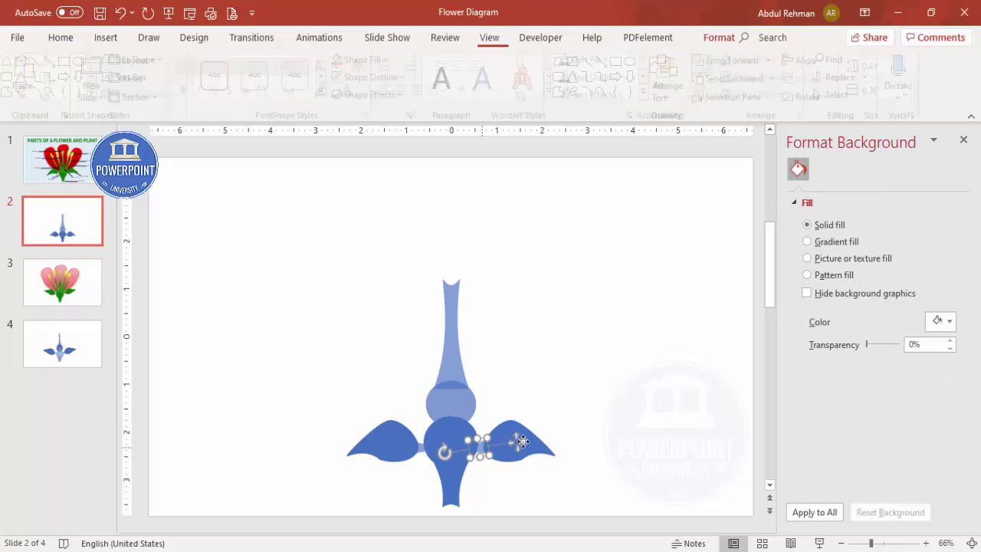
{"action": "left_click", "coordinate": [514, 431], "text": "shift"}
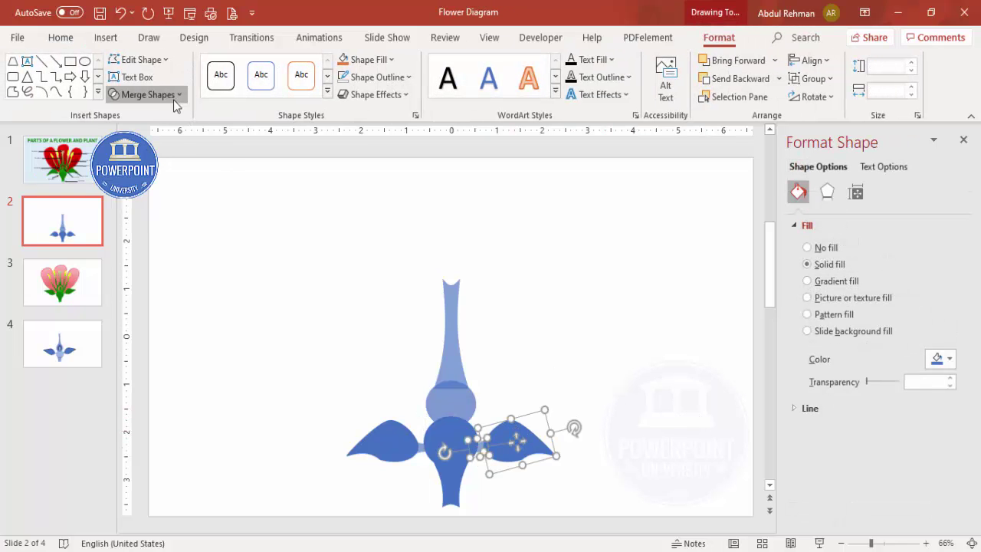
{"action": "left_click", "coordinate": [150, 94]}
{"action": "left_click", "coordinate": [147, 116]}
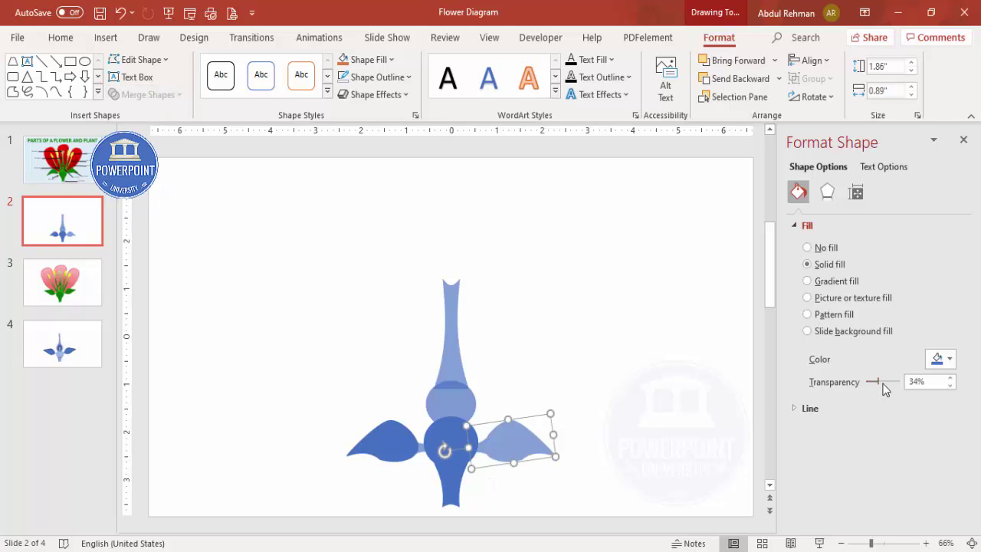
{"action": "left_click_drag", "start_coordinate": [878, 382], "coordinate": [858, 383]}
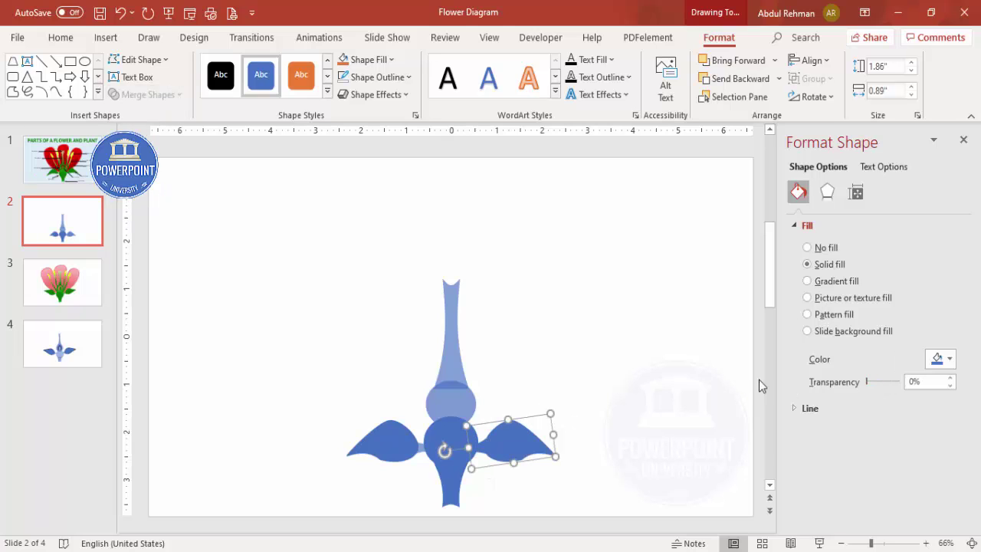
Merge the small connector into the left petal and set it to 0% transparency
{"action": "left_click", "coordinate": [421, 450]}
{"action": "left_click", "coordinate": [374, 436], "text": "shift"}
{"action": "left_click", "coordinate": [147, 94]}
{"action": "left_click", "coordinate": [160, 179]}
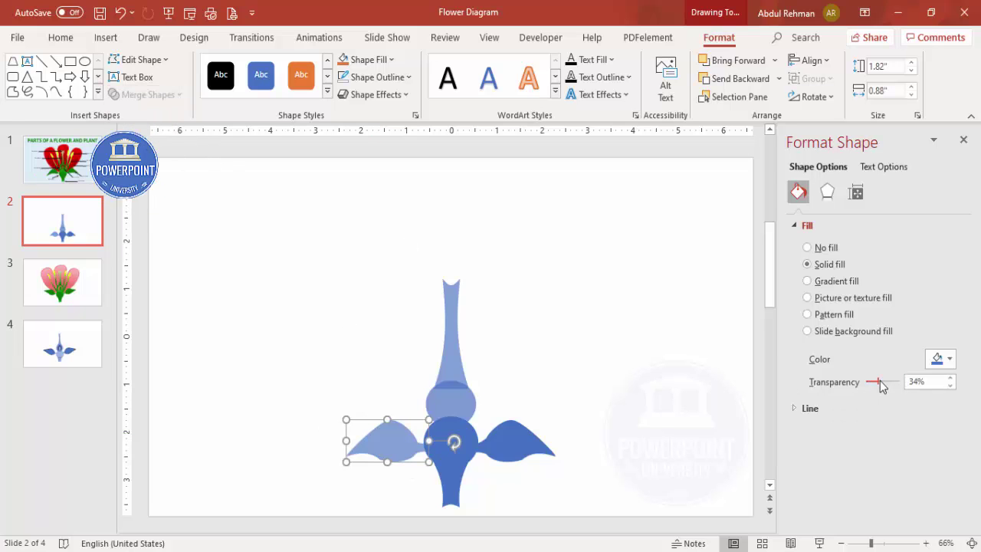
{"action": "left_click_drag", "start_coordinate": [880, 380], "coordinate": [839, 371]}
{"action": "left_click", "coordinate": [490, 365]}
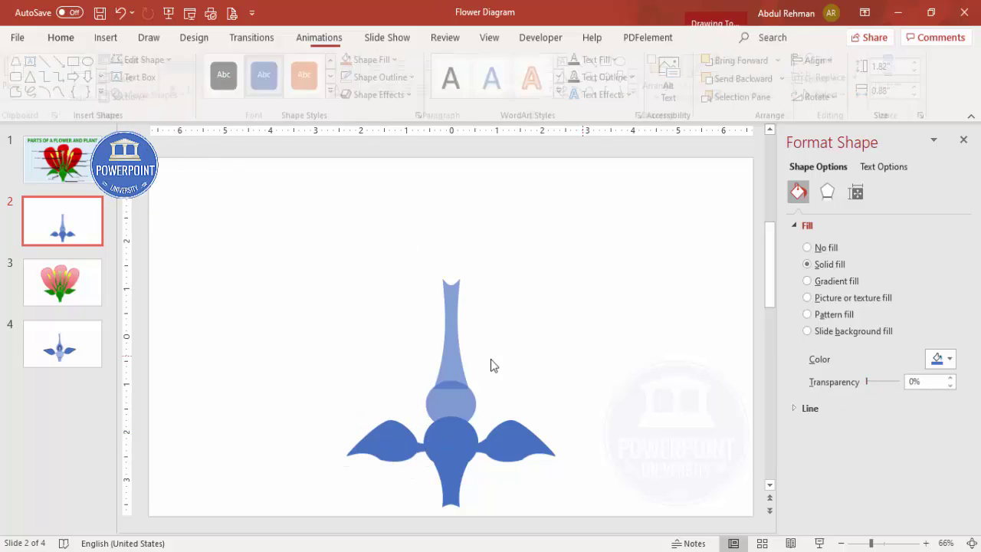
Union the tall pistil with the small circle and make it fully opaque
{"action": "left_click", "coordinate": [449, 350]}
{"action": "left_click", "coordinate": [462, 413], "text": "shift"}
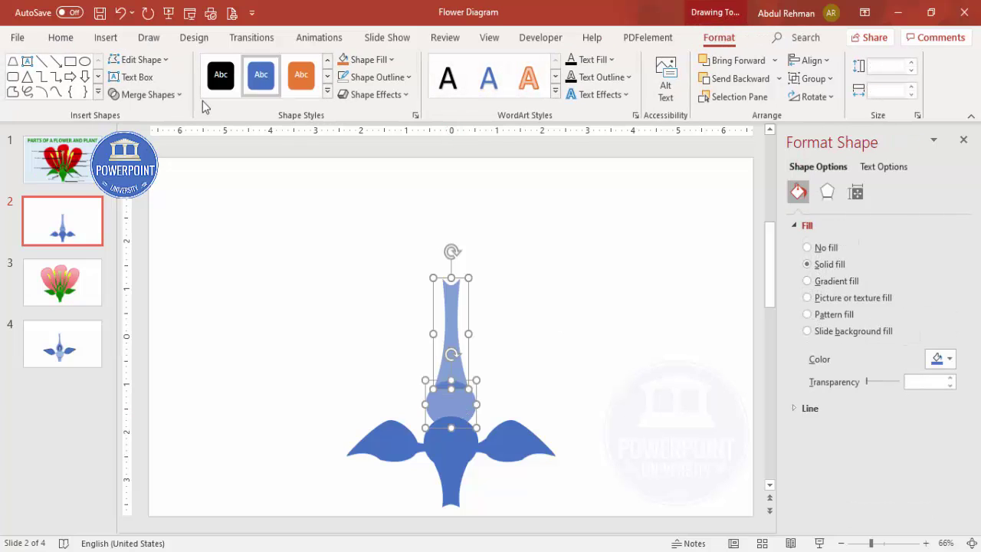
{"action": "left_click", "coordinate": [167, 95]}
{"action": "left_click", "coordinate": [155, 123]}
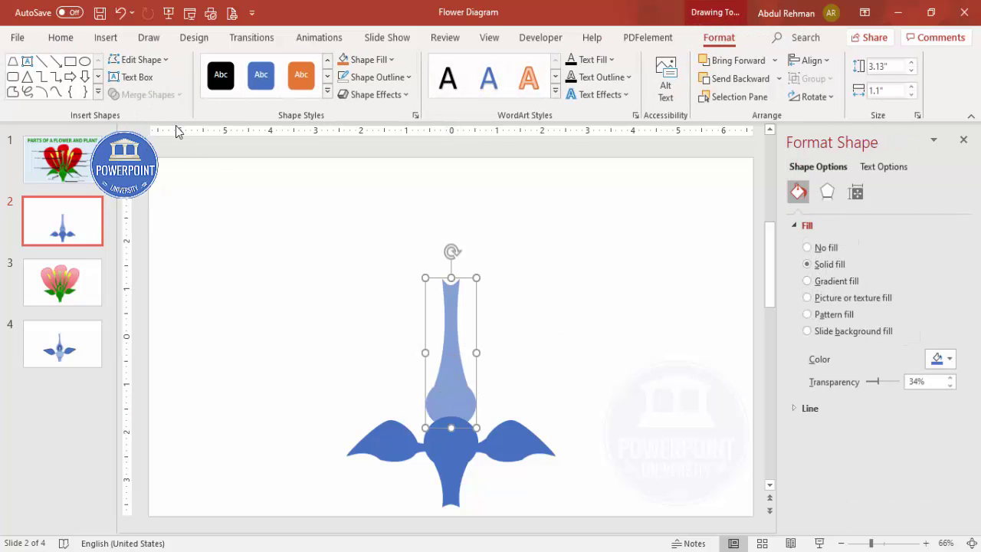
{"action": "left_click_drag", "start_coordinate": [878, 383], "coordinate": [853, 383]}
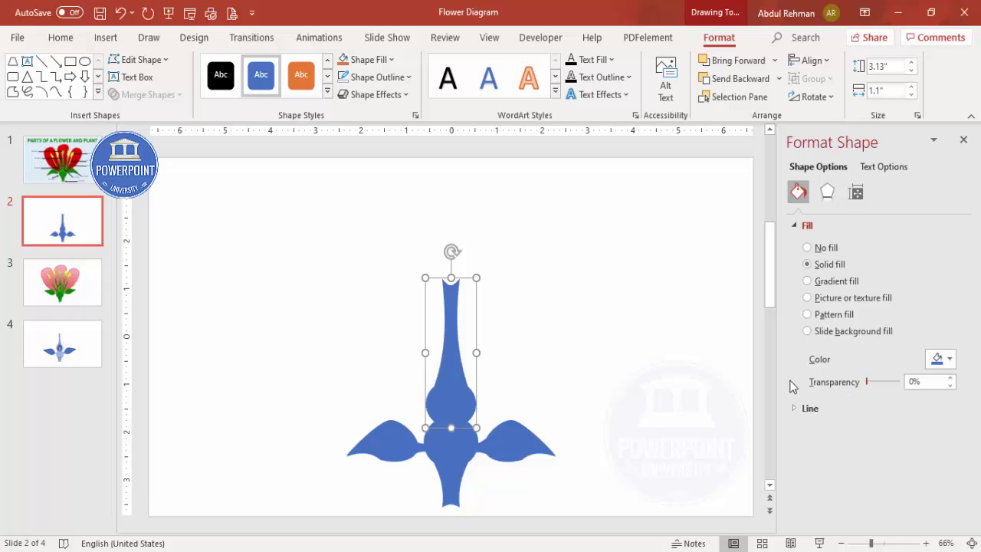
{"action": "left_click", "coordinate": [564, 362]}
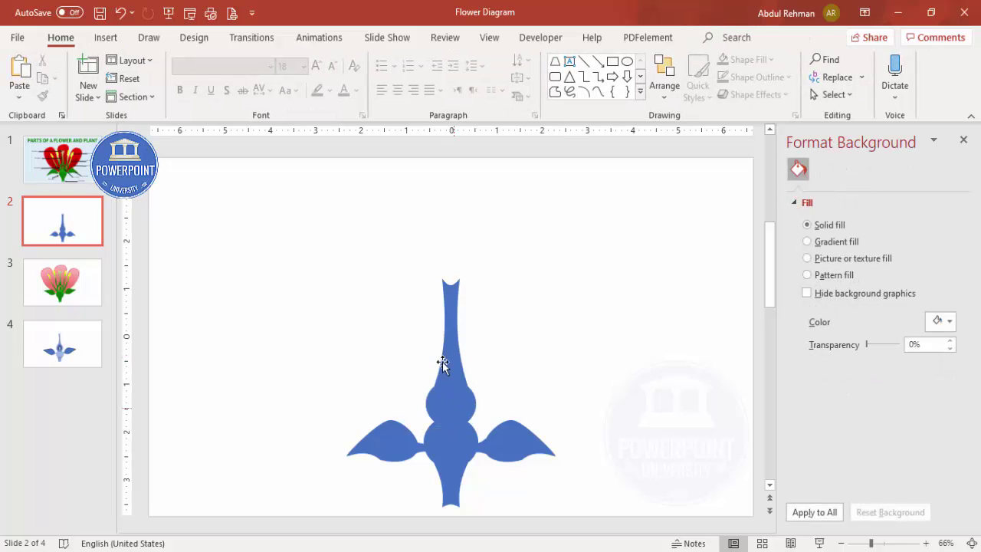
Fill the lower centre shape with dark green
{"action": "left_click", "coordinate": [450, 451]}
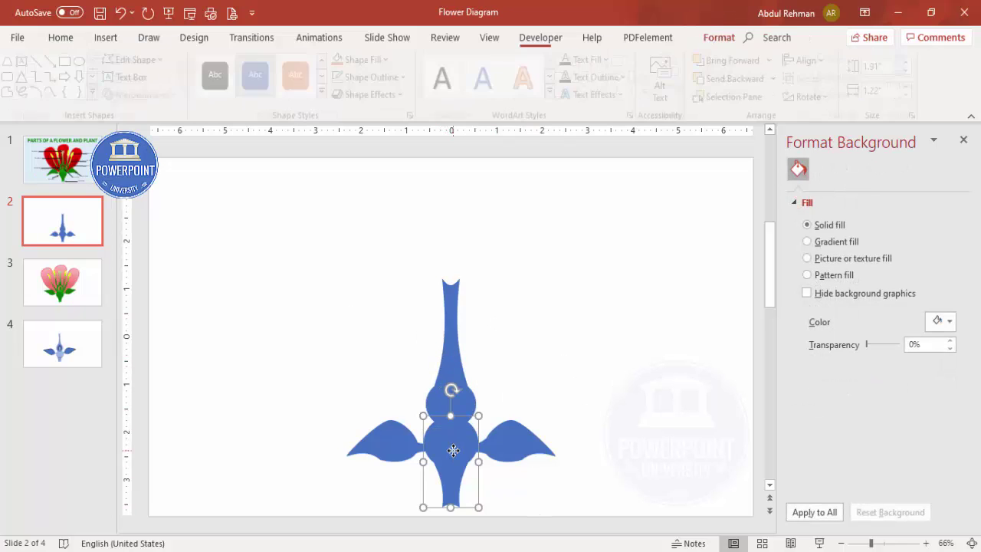
{"action": "left_click", "coordinate": [947, 359]}
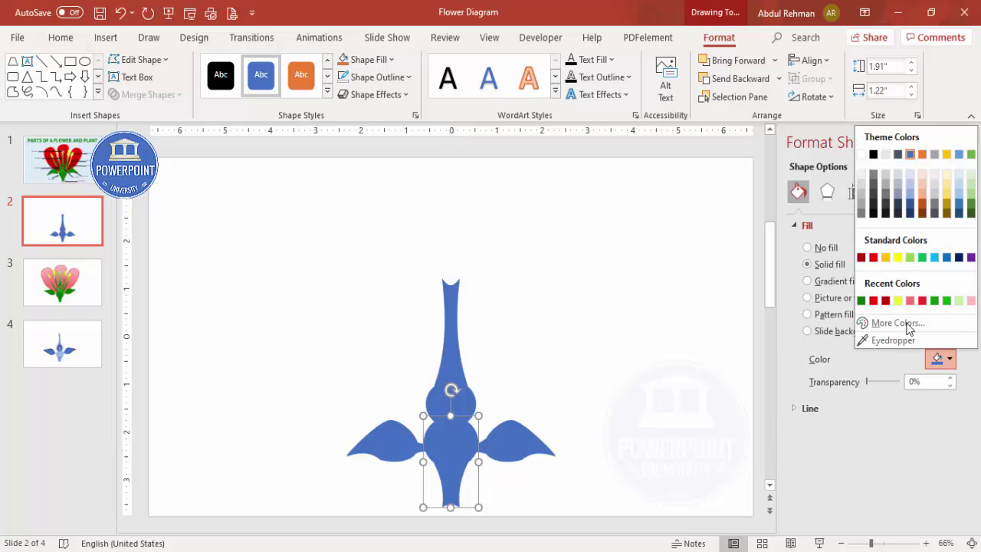
{"action": "left_click", "coordinate": [860, 300]}
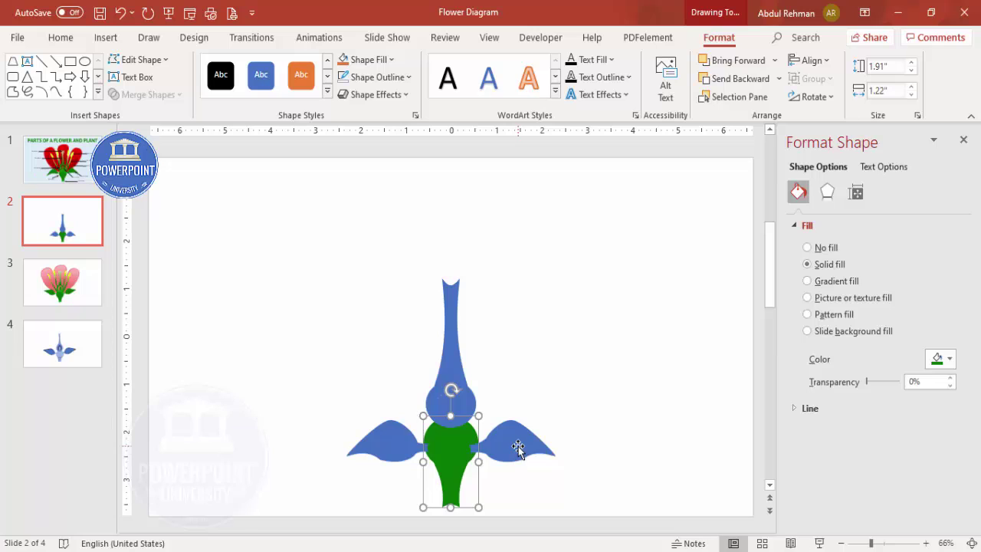
Colour both blue leaves green and send them to the back
{"action": "left_click", "coordinate": [517, 450]}
{"action": "left_click", "coordinate": [941, 358]}
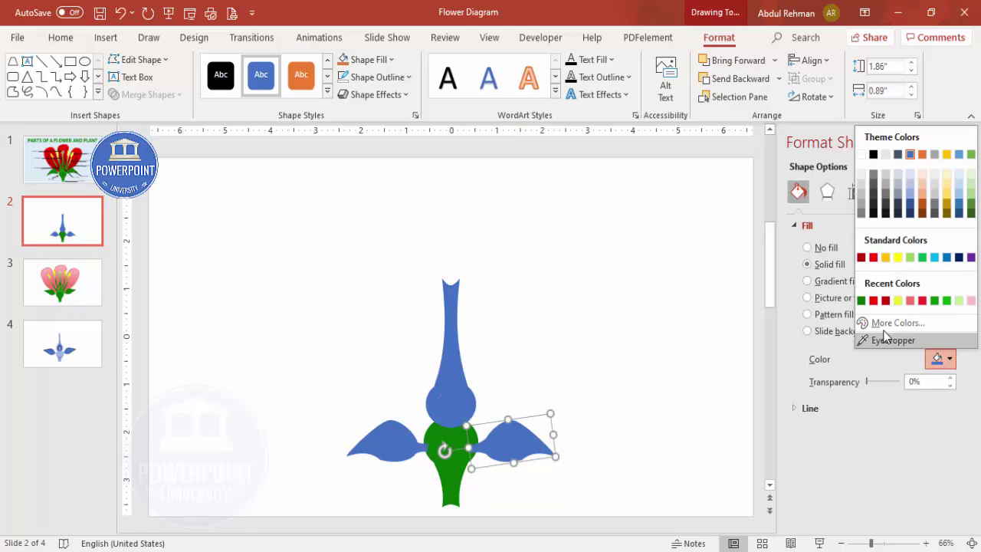
{"action": "left_click", "coordinate": [946, 301]}
{"action": "left_click", "coordinate": [392, 459]}
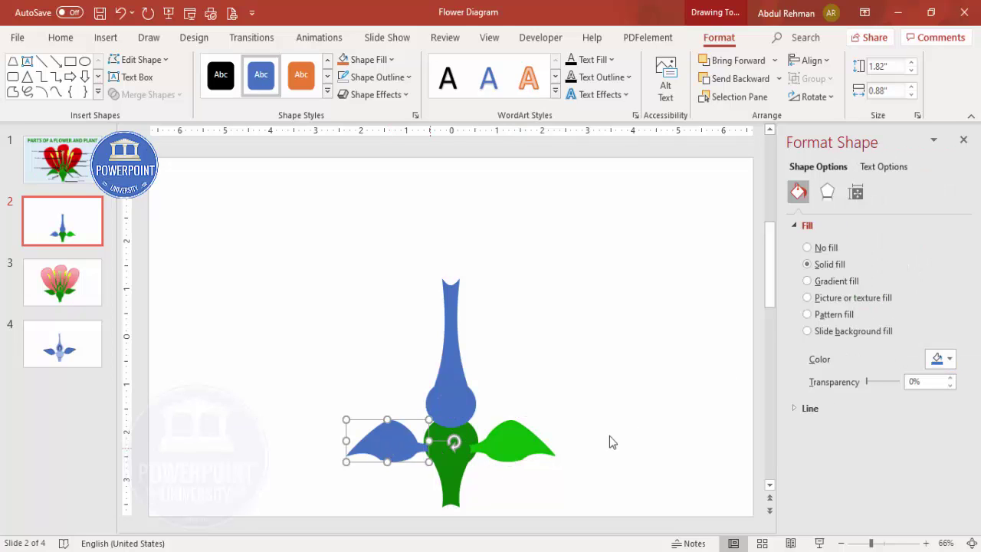
{"action": "left_click", "coordinate": [950, 359]}
{"action": "left_click", "coordinate": [863, 300]}
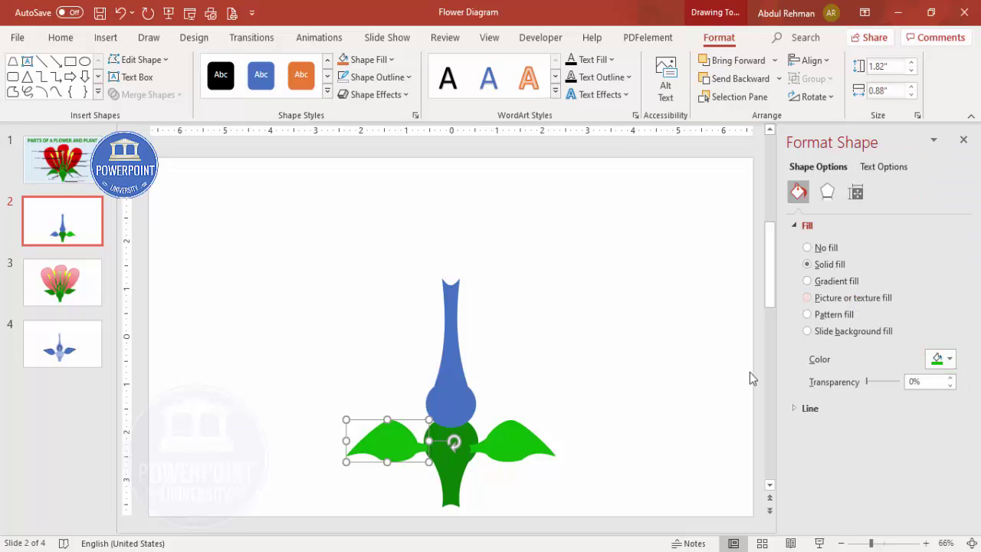
{"action": "left_click", "coordinate": [518, 447], "text": "shift"}
{"action": "left_click", "coordinate": [778, 78]}
{"action": "left_click", "coordinate": [764, 120]}
{"action": "left_click", "coordinate": [619, 312]}
Make the stem bright green and send it behind the centre shape
{"action": "left_click", "coordinate": [469, 399]}
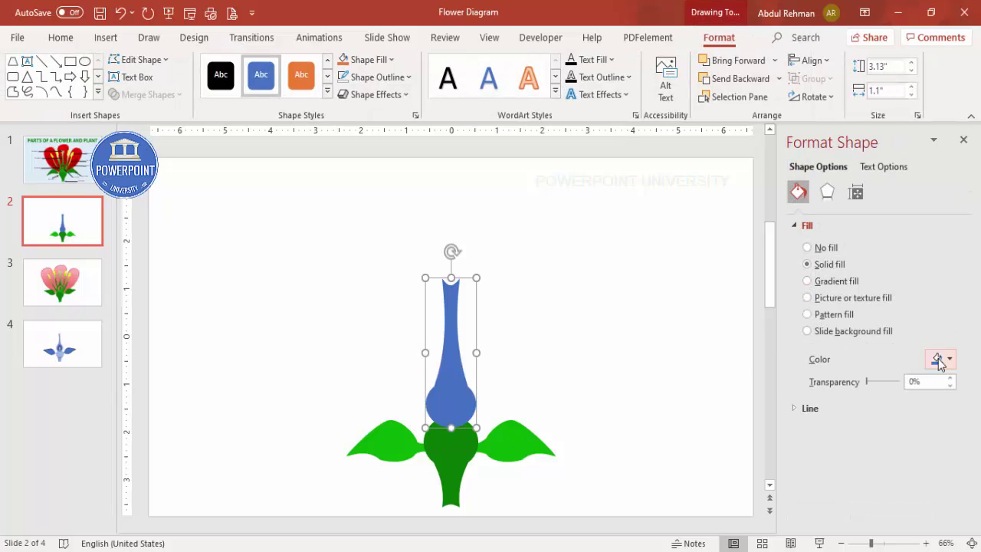
{"action": "left_click", "coordinate": [938, 358]}
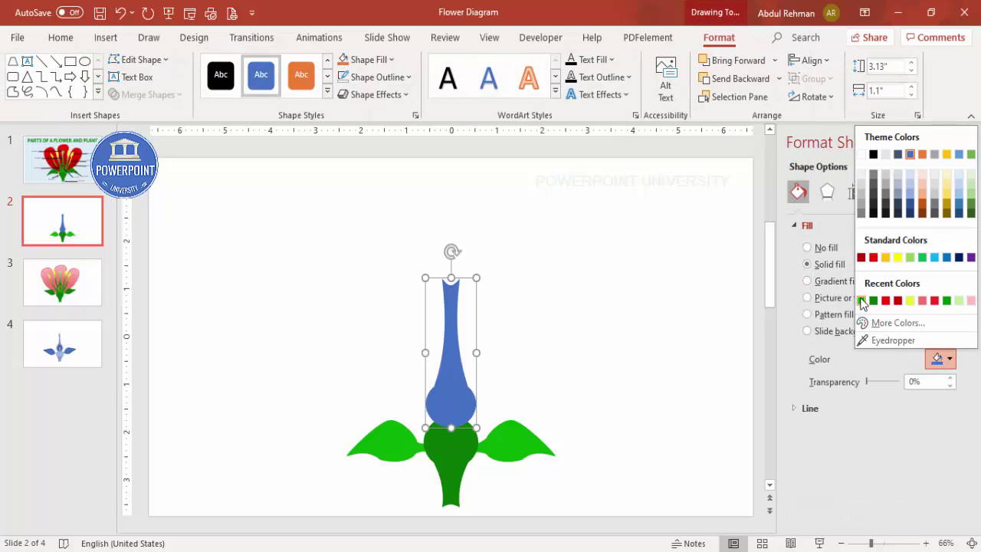
{"action": "left_click", "coordinate": [861, 300]}
{"action": "left_click", "coordinate": [778, 78]}
{"action": "left_click", "coordinate": [736, 118]}
{"action": "left_click", "coordinate": [644, 238]}
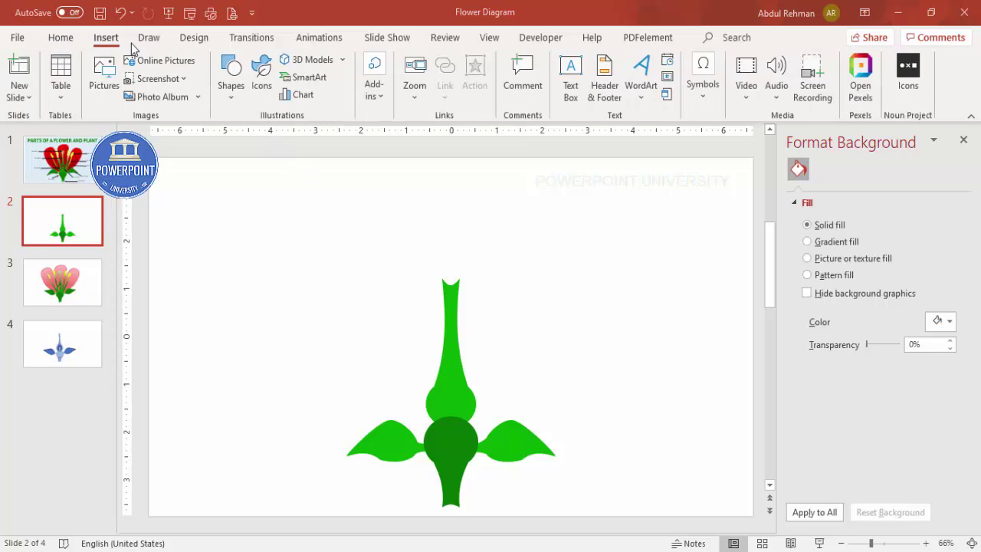
Draw a small tilted oval and place it beside the top of the pistil
{"action": "left_click", "coordinate": [233, 100]}
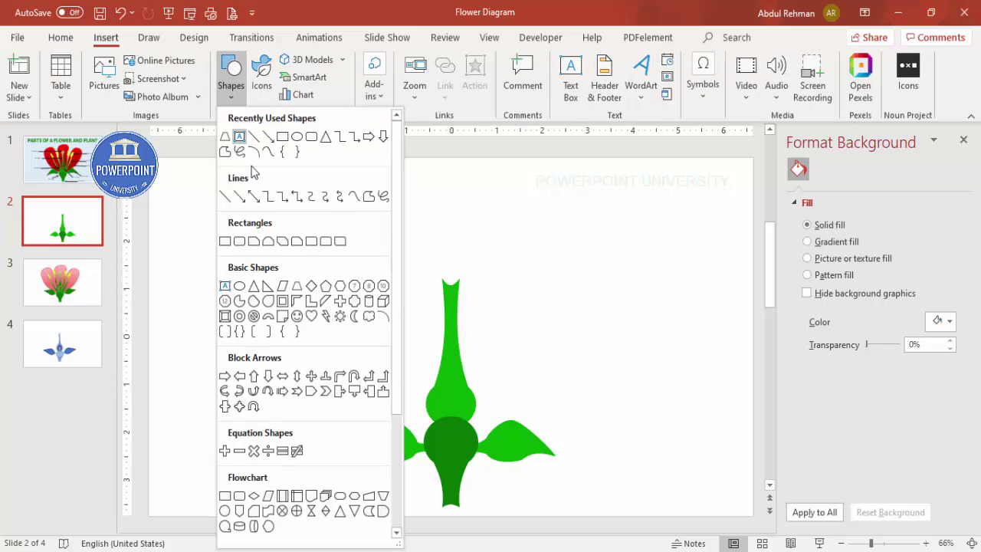
{"action": "left_click", "coordinate": [239, 285]}
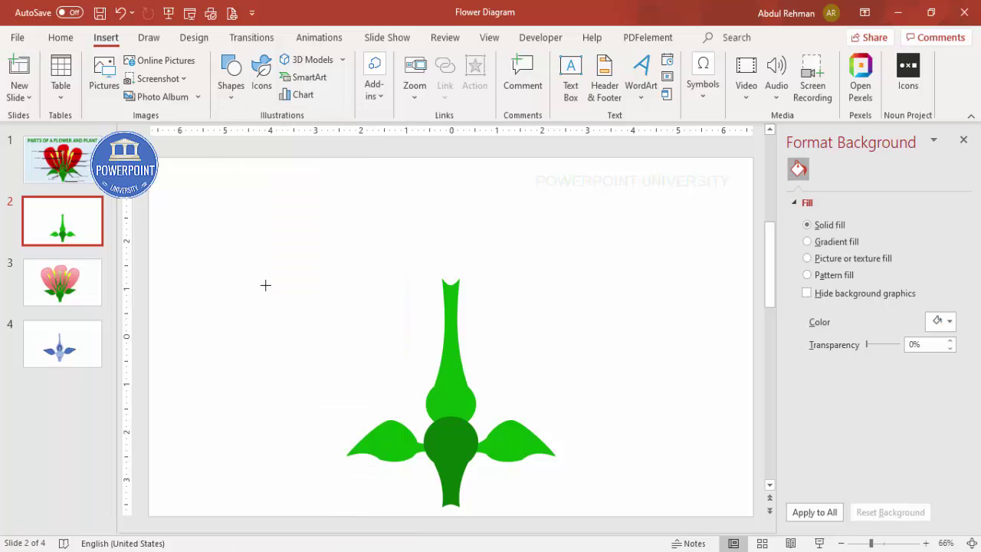
{"action": "left_click_drag", "start_coordinate": [512, 279], "coordinate": [529, 309]}
{"action": "left_click_drag", "start_coordinate": [520, 252], "coordinate": [529, 253]}
{"action": "left_click_drag", "start_coordinate": [520, 293], "coordinate": [414, 329]}
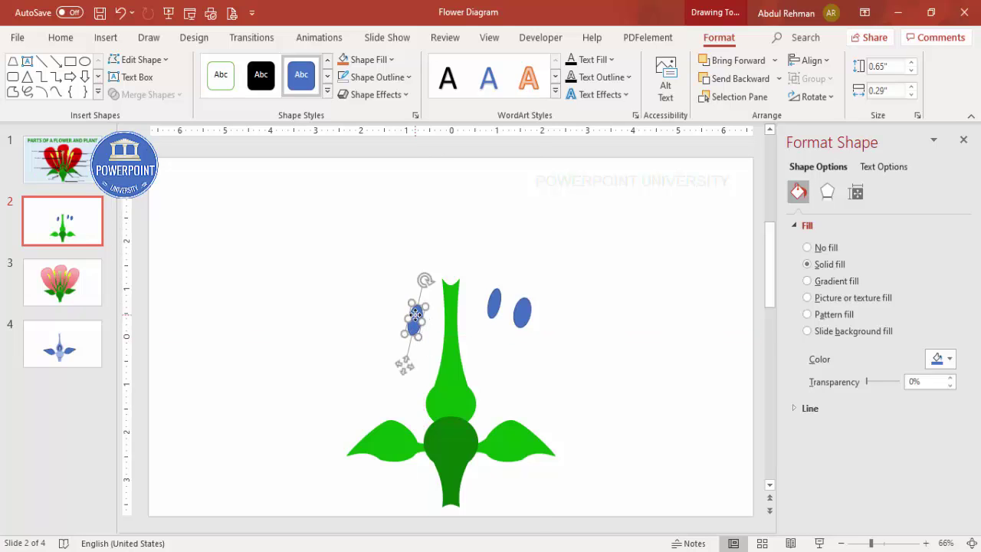
Reshape the oval's bottom point with Edit Points
{"action": "right_click", "coordinate": [415, 321]}
{"action": "left_click", "coordinate": [464, 265]}
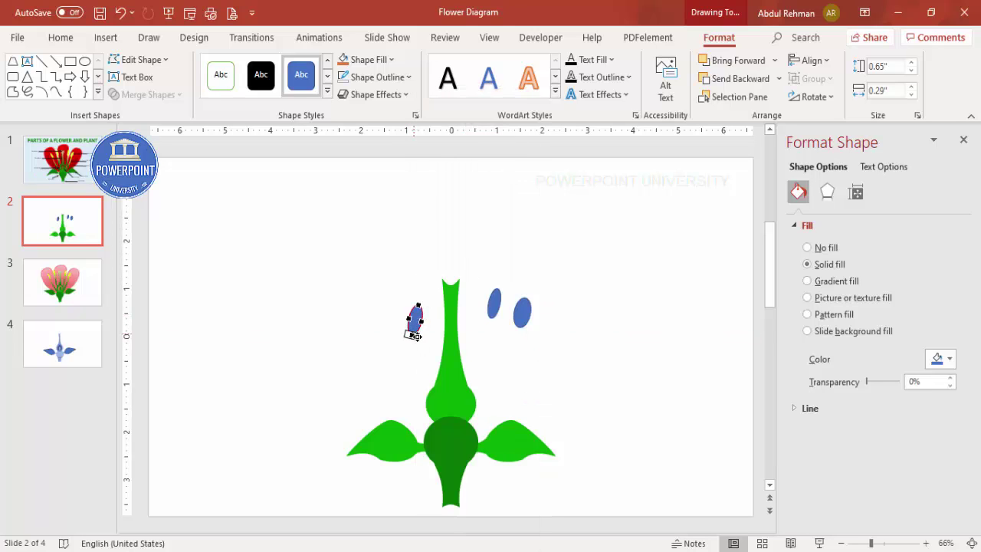
{"action": "left_click", "coordinate": [418, 337]}
{"action": "left_click", "coordinate": [422, 281]}
Adjust the blue oval's tilt and position beside the pistil top
{"action": "left_click", "coordinate": [415, 319]}
{"action": "left_click_drag", "start_coordinate": [420, 279], "coordinate": [410, 274]}
{"action": "left_click_drag", "start_coordinate": [413, 324], "coordinate": [385, 320]}
{"action": "left_click_drag", "start_coordinate": [377, 284], "coordinate": [384, 318]}
{"action": "left_click_drag", "start_coordinate": [377, 279], "coordinate": [374, 282]}
{"action": "left_click_drag", "start_coordinate": [383, 329], "coordinate": [385, 332]}
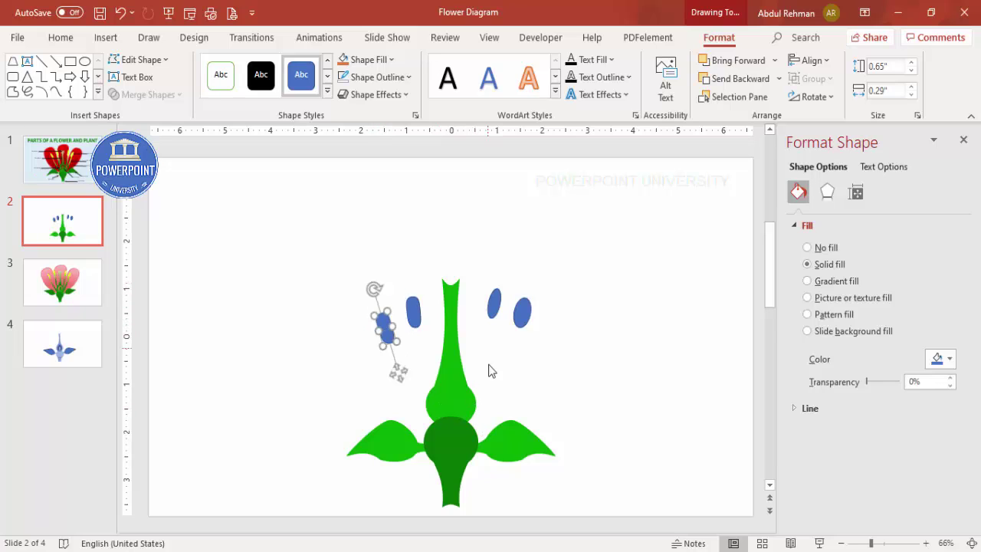
{"action": "left_click", "coordinate": [536, 360]}
{"action": "left_click", "coordinate": [106, 37]}
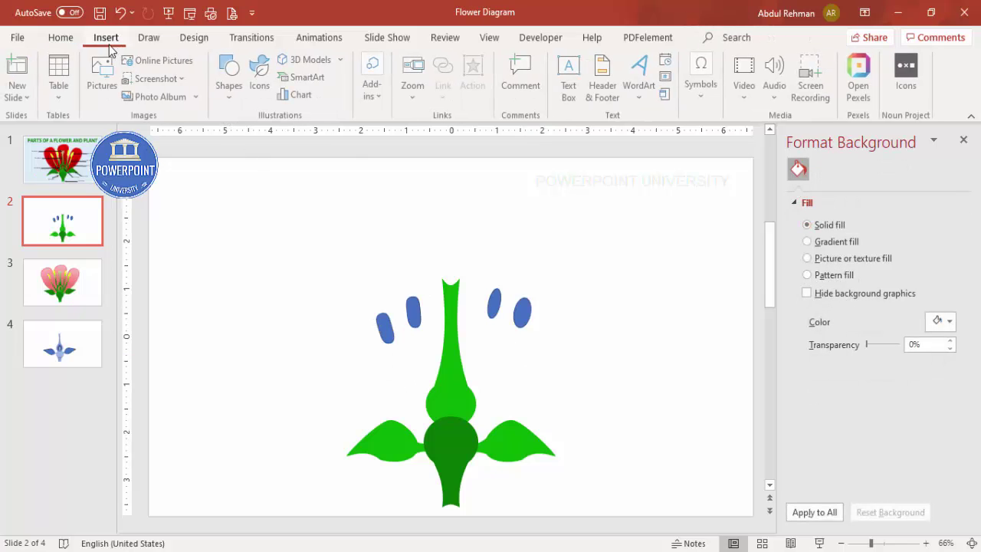